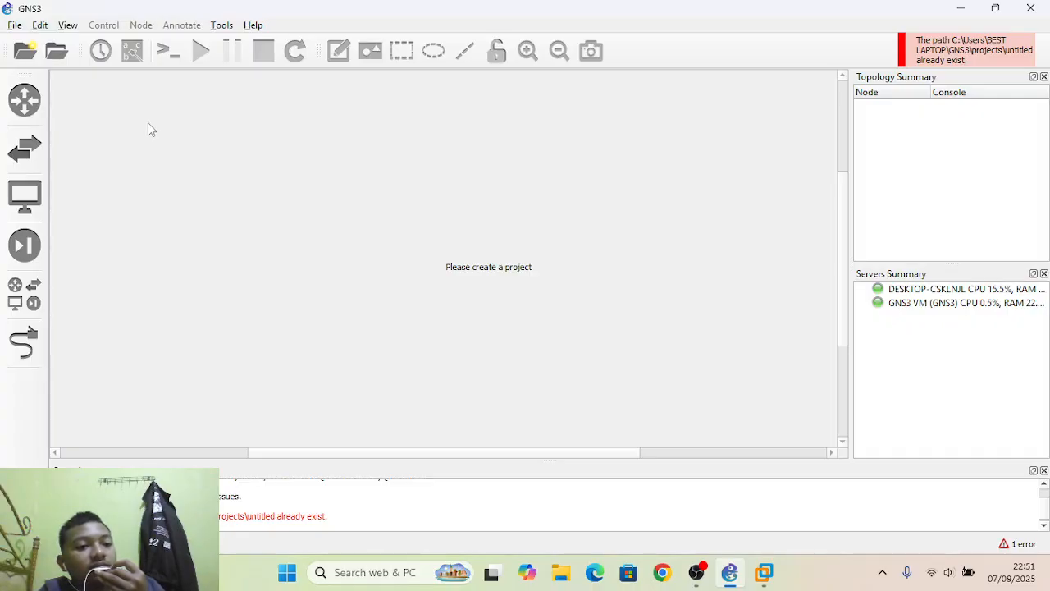
Start a new QEMU VM template in the preferences, set to run on the local computer.
click(40, 27)
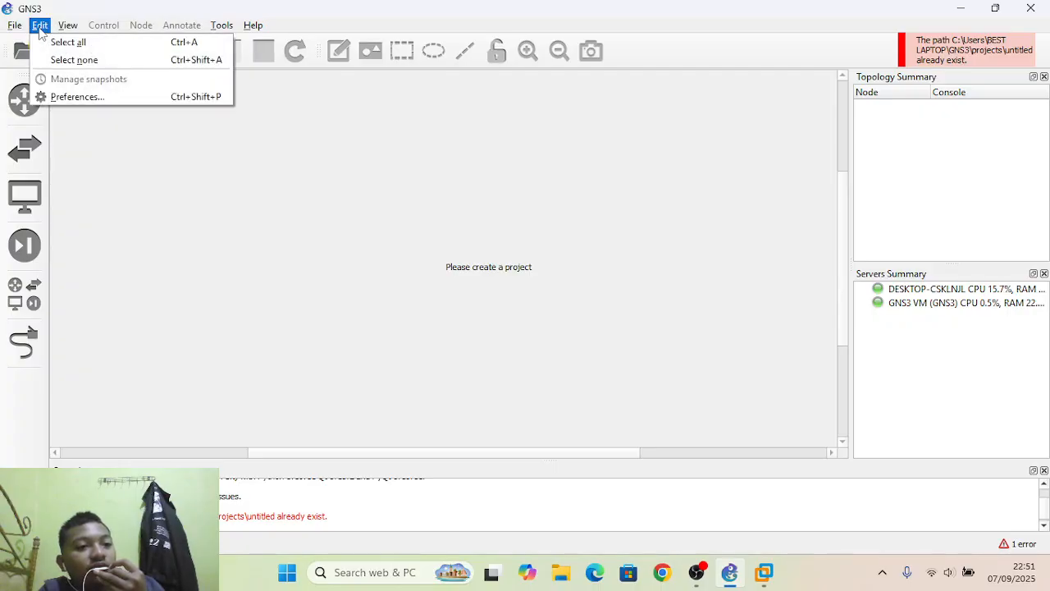
click(78, 96)
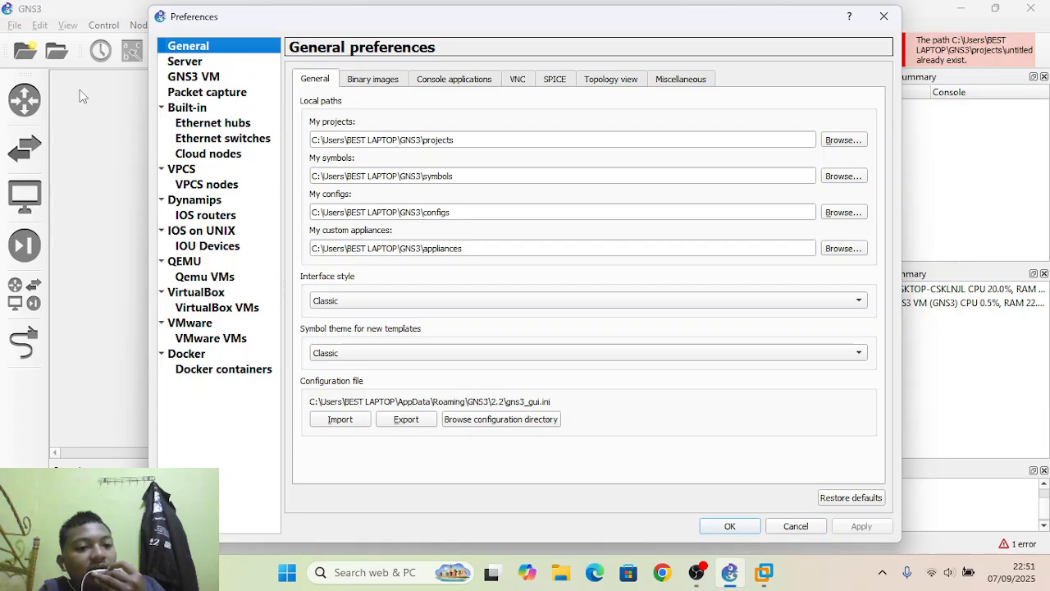
click(202, 265)
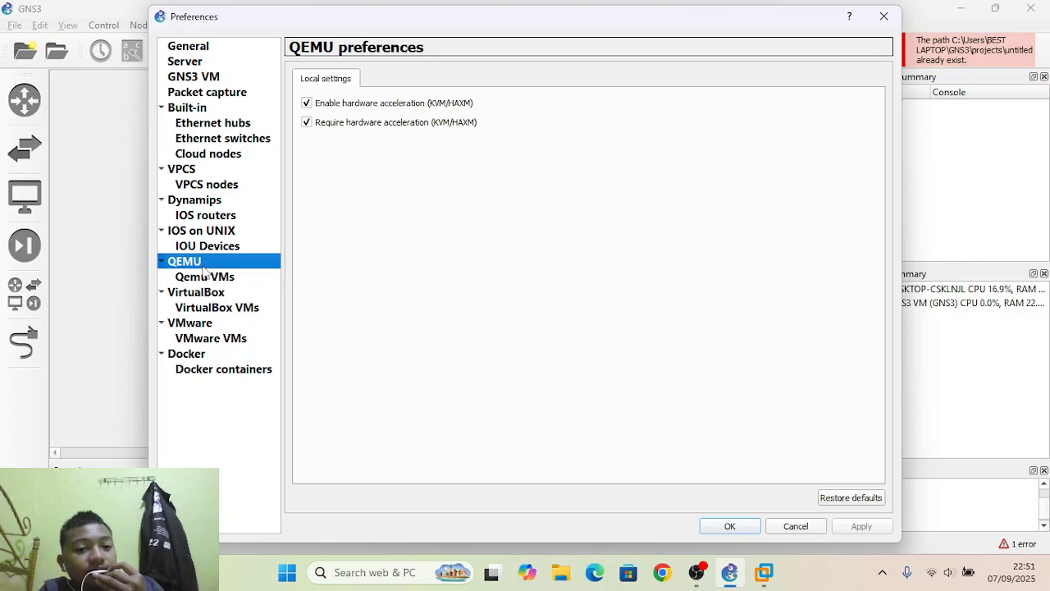
click(205, 278)
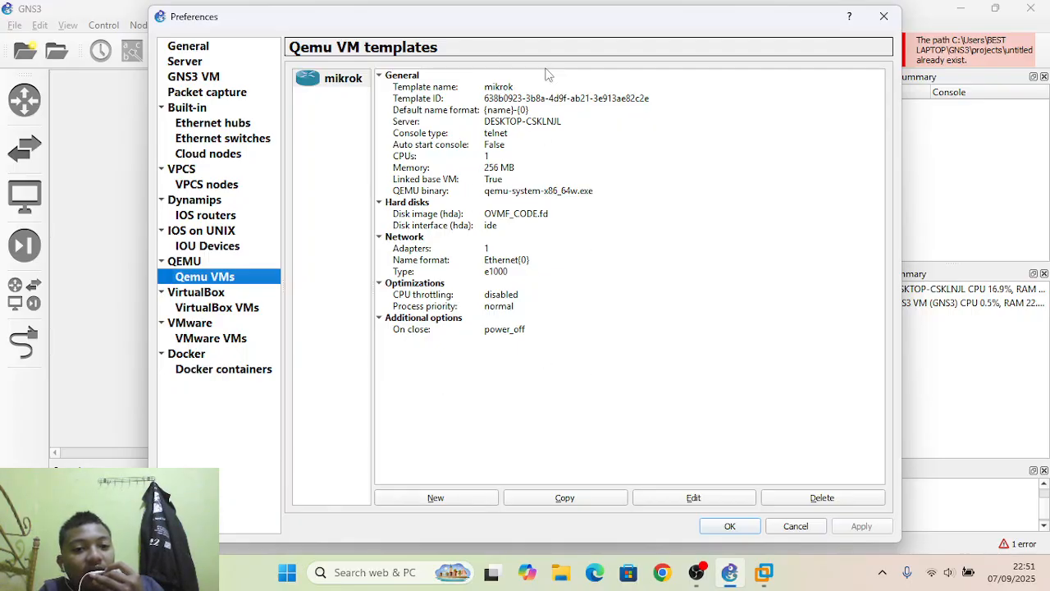
click(435, 497)
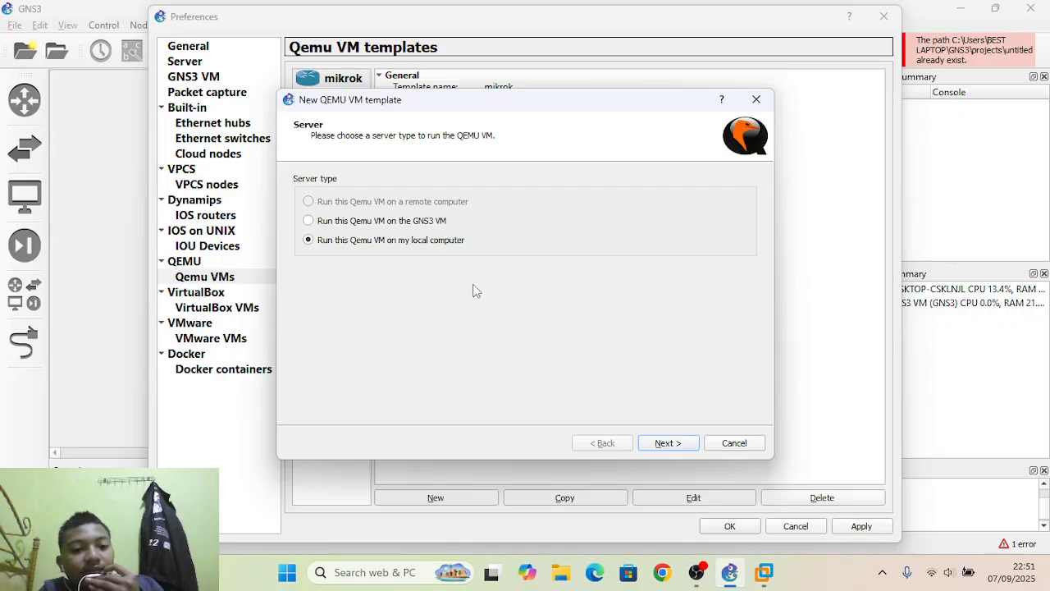
click(664, 442)
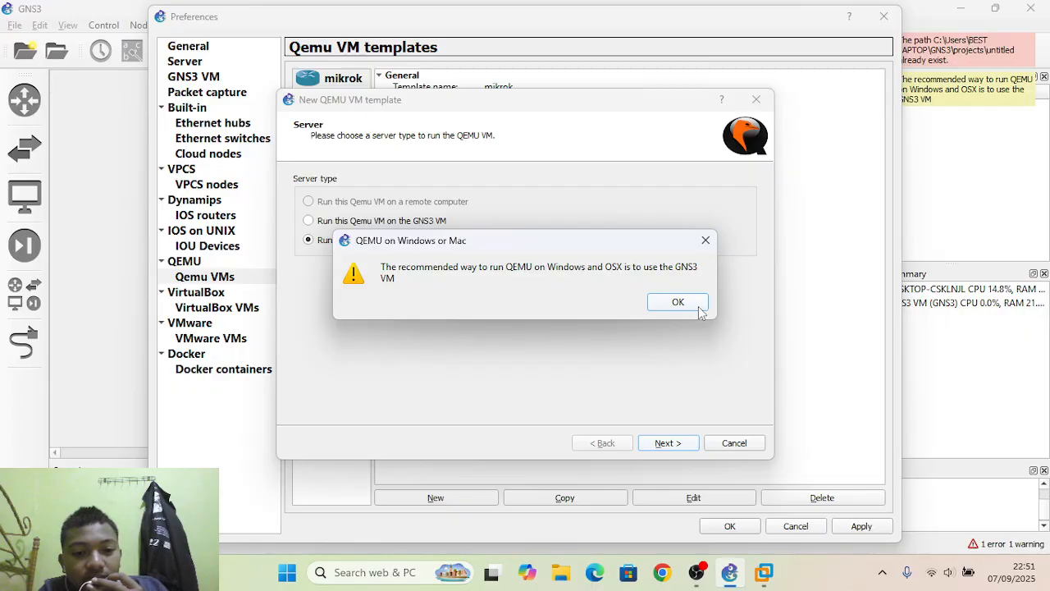
click(698, 306)
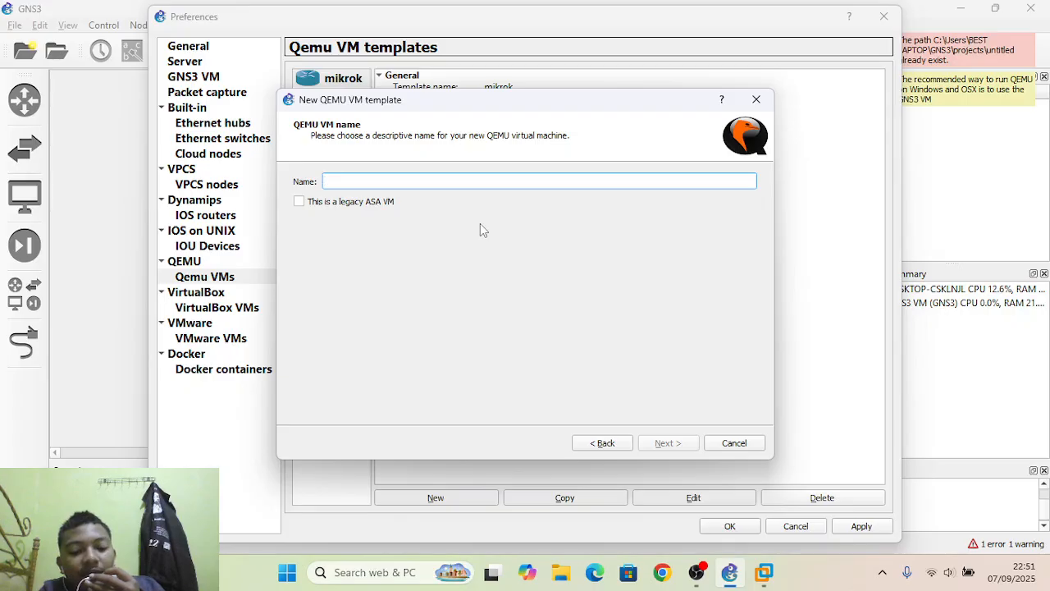
Name the QEMU template lop and finish it with 256 MB RAM, telnet console and the existing OVMF_CODE.fd disk image.
text(lop)
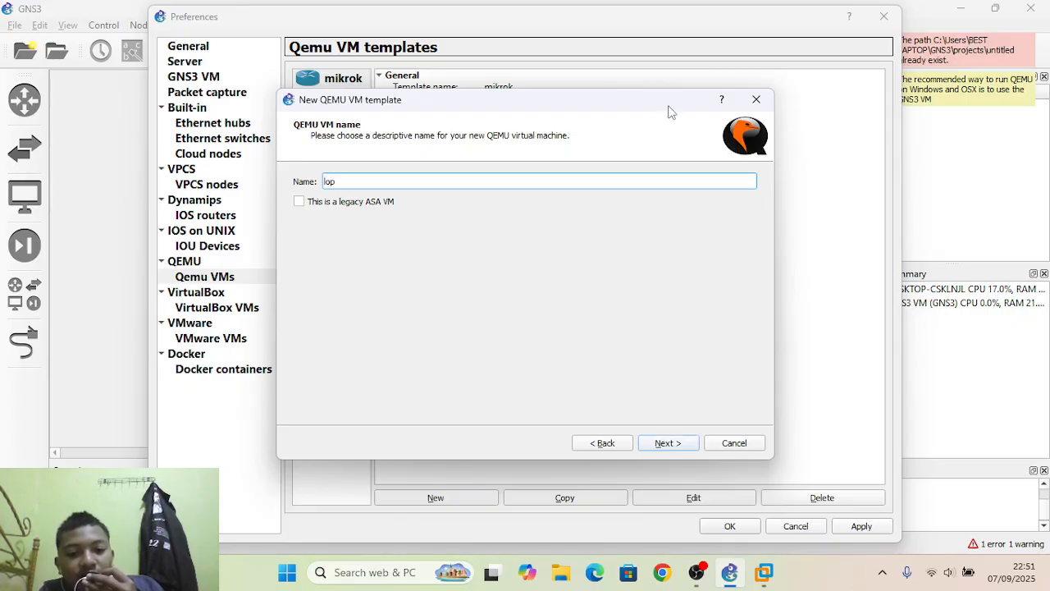
click(666, 443)
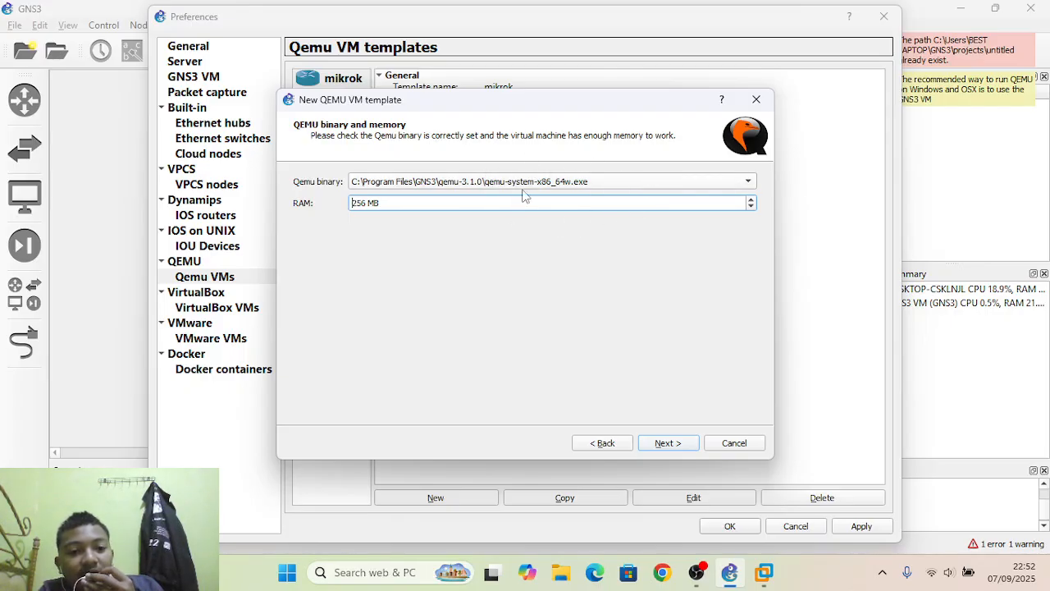
click(650, 450)
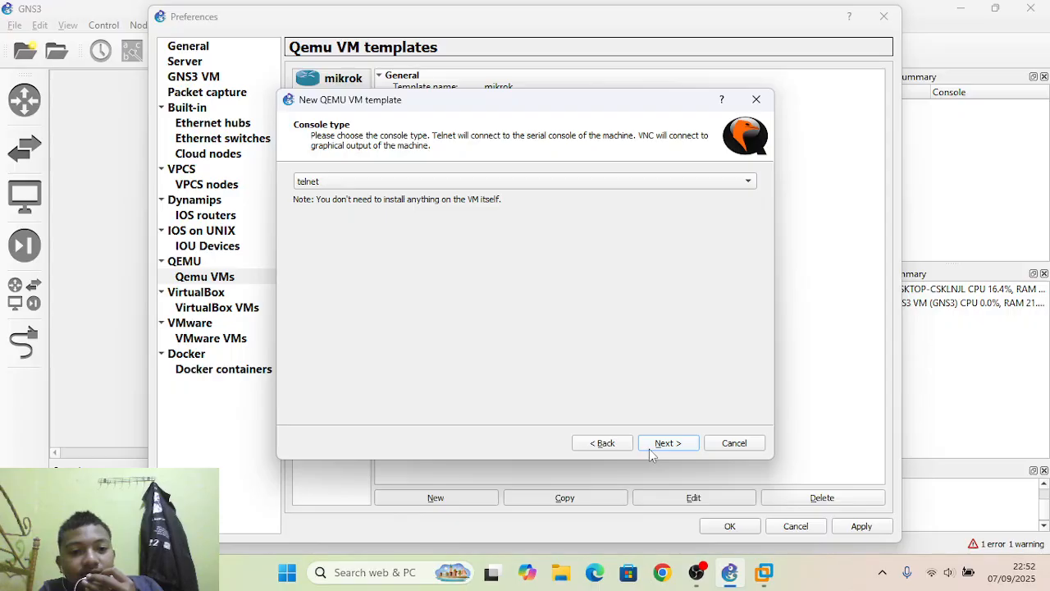
click(649, 449)
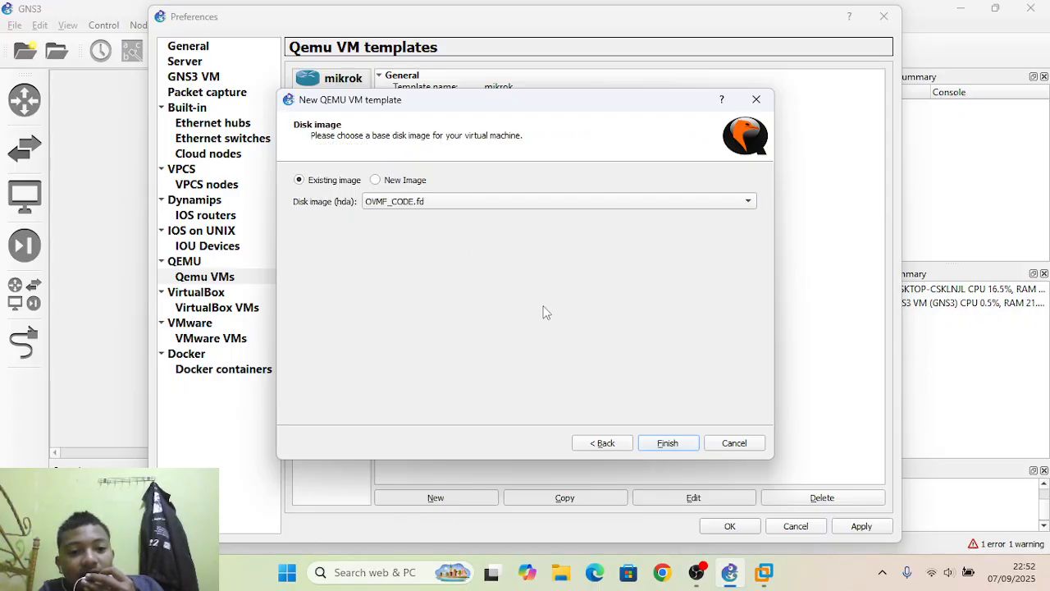
click(667, 443)
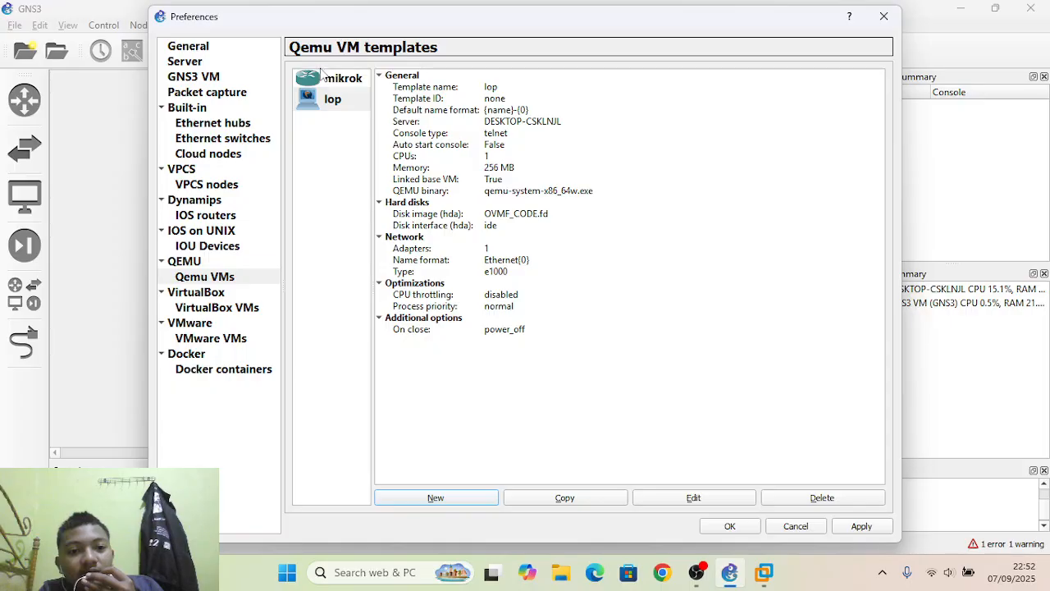
Review the mikrok and lop template summaries and accept the preferences.
click(339, 83)
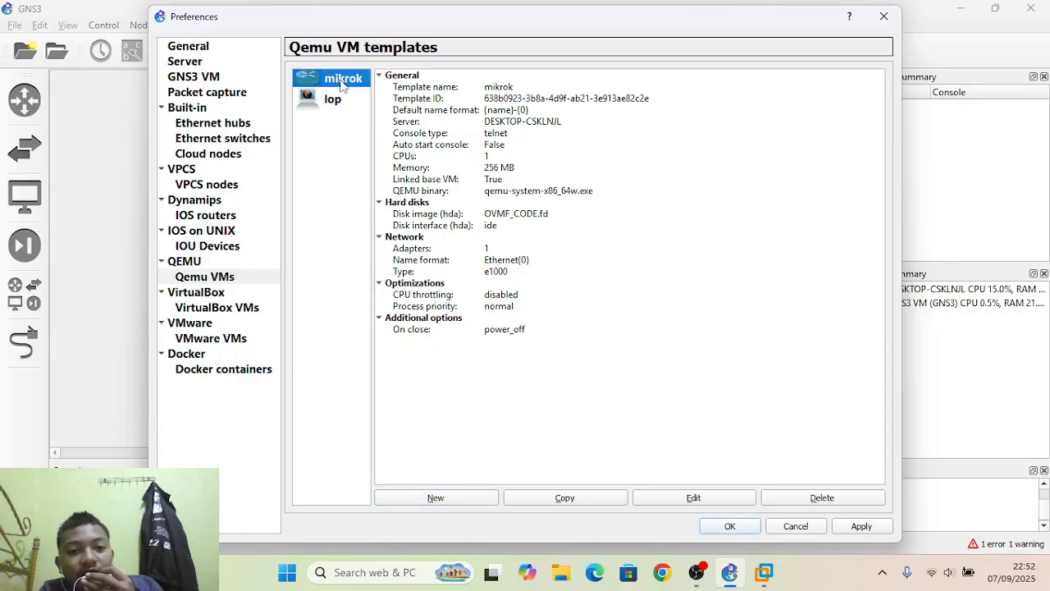
click(343, 108)
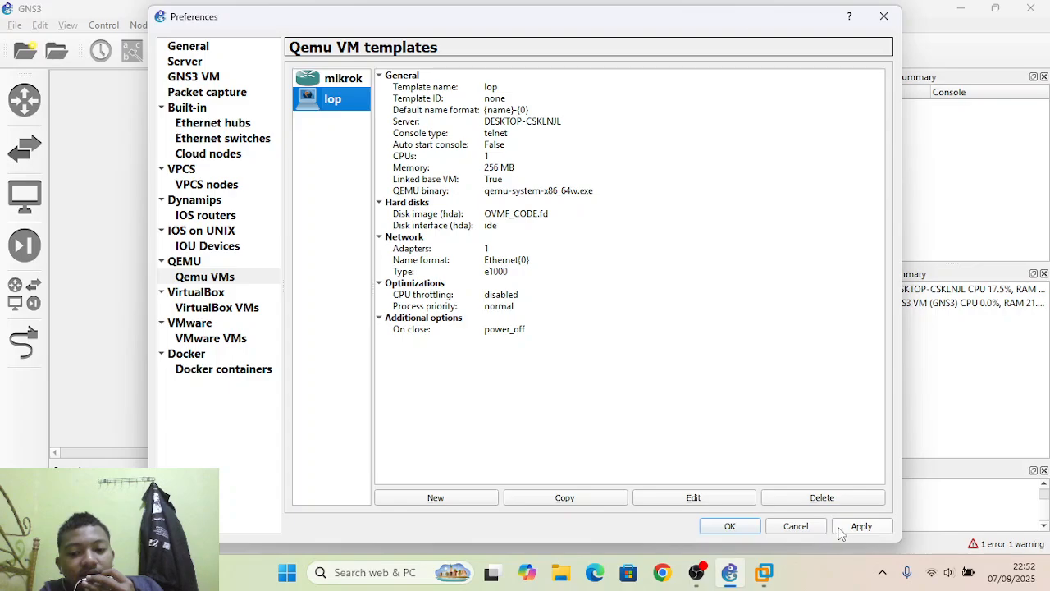
click(753, 526)
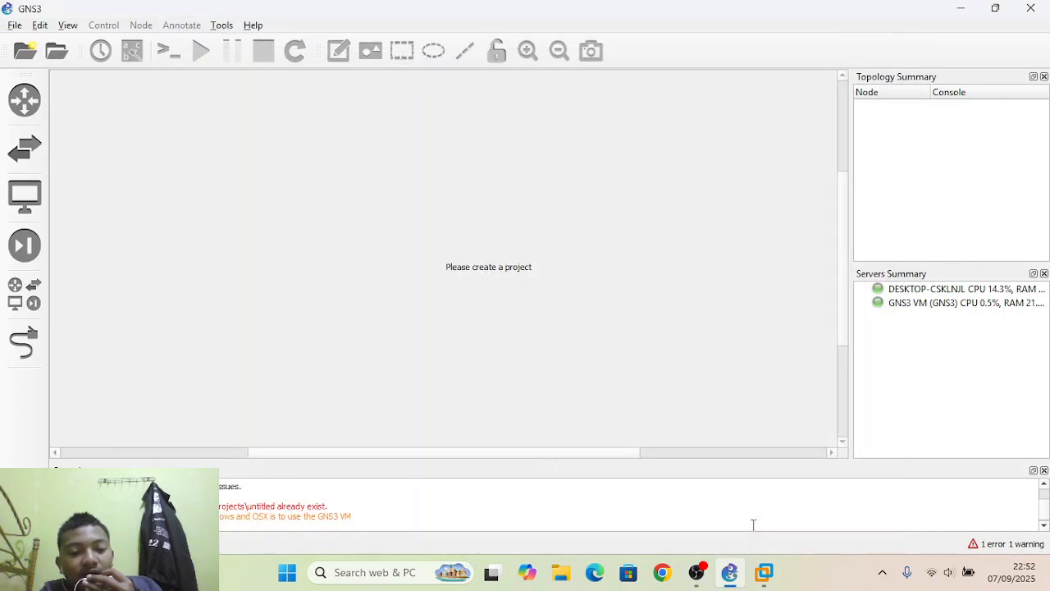
Open the configuration of the mikrok template from the end devices.
click(36, 250)
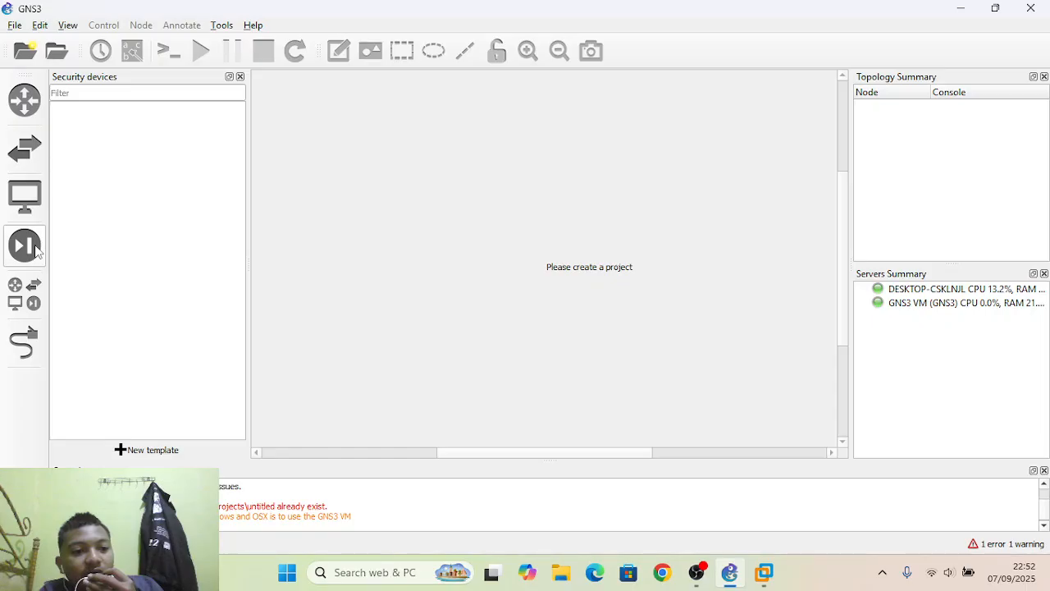
click(26, 200)
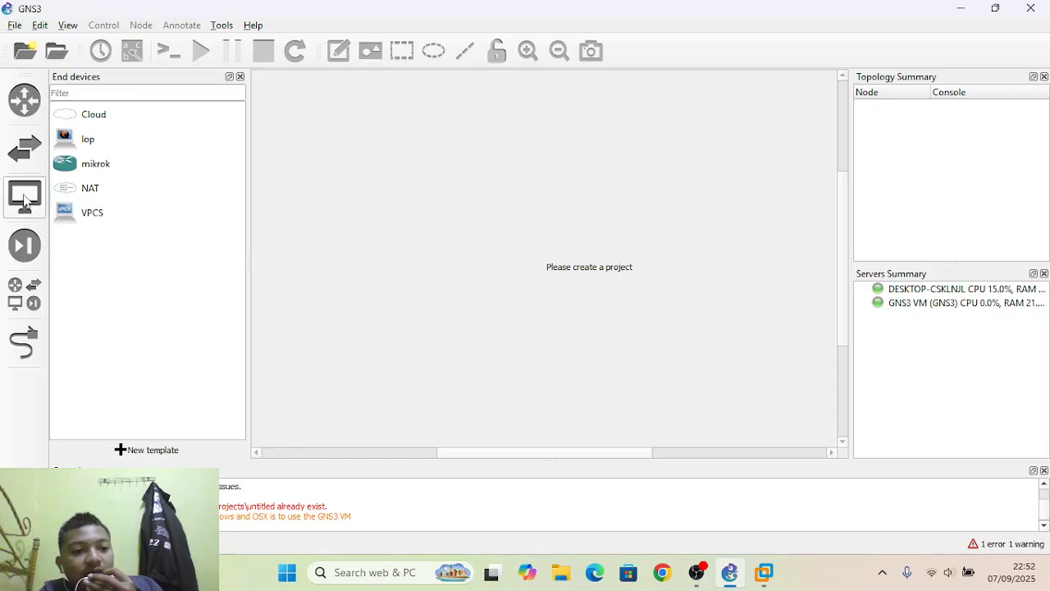
right_click(81, 164)
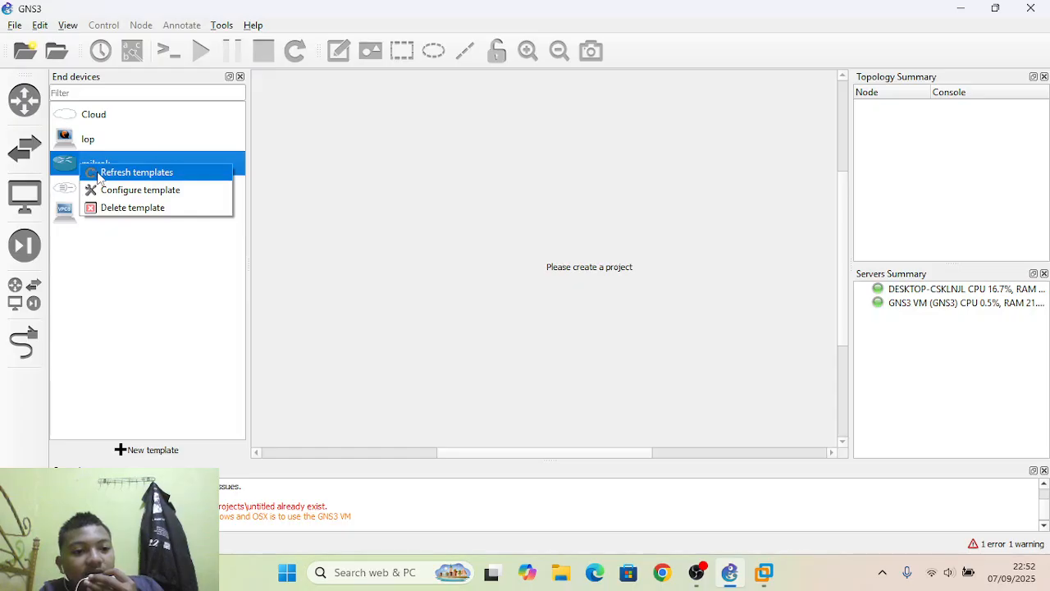
click(107, 189)
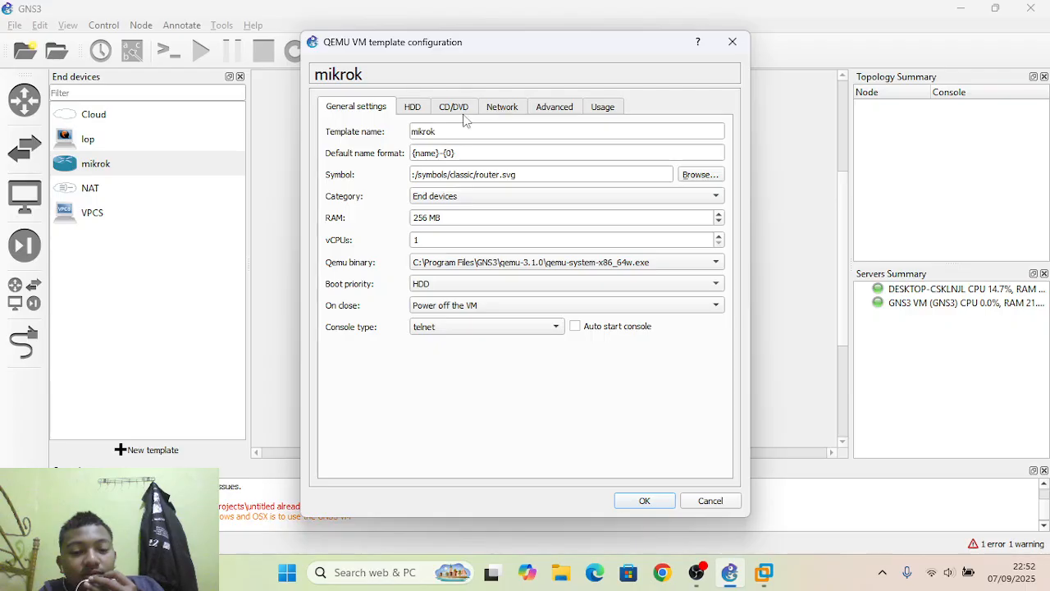
Browse the Classic symbols available for the mikrok template and leave its configuration without changes.
click(700, 178)
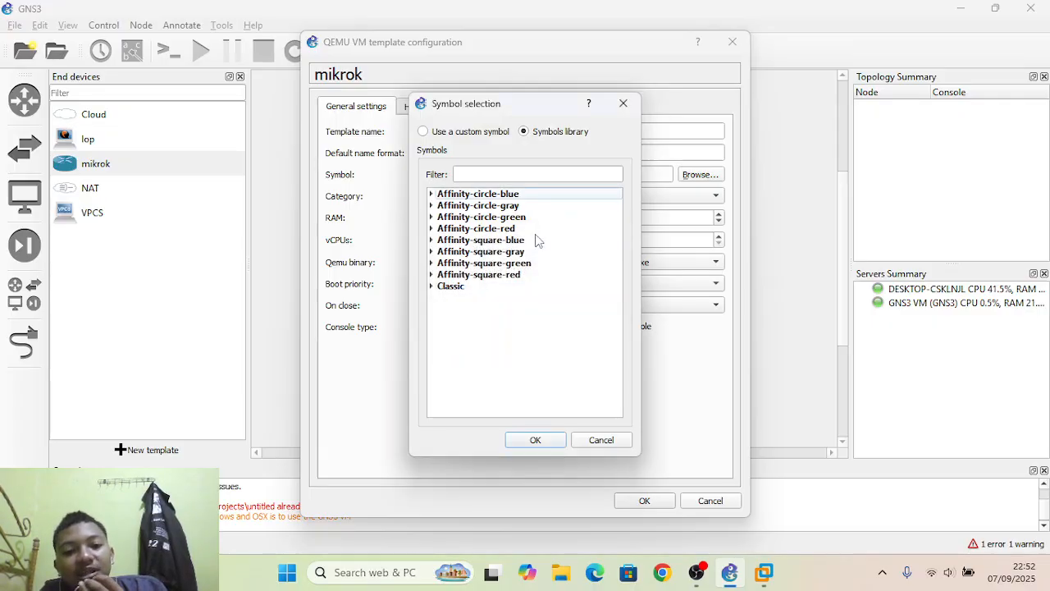
click(431, 287)
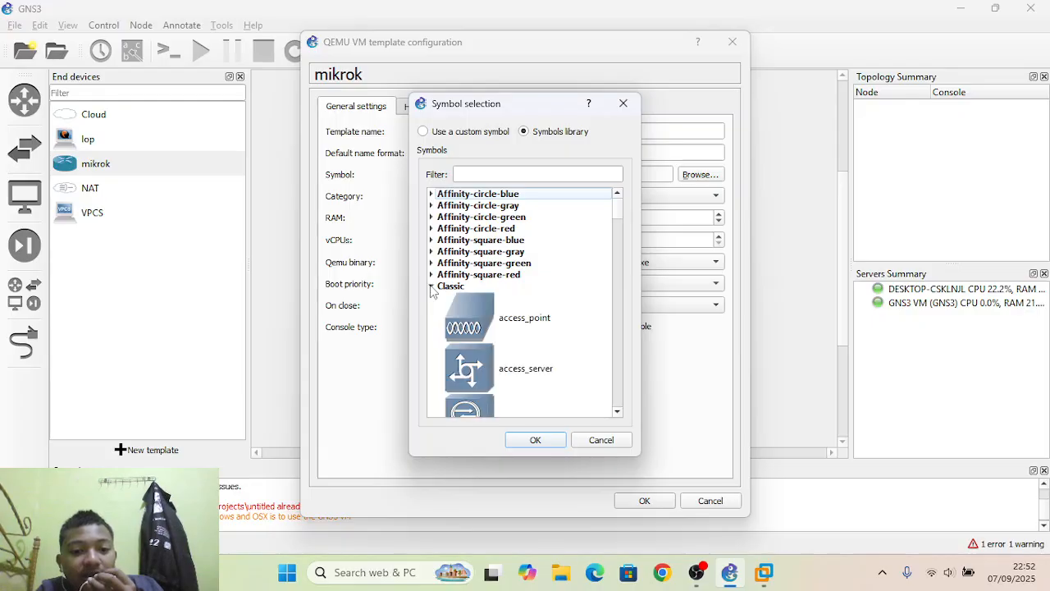
scroll(520, 329, down, 10)
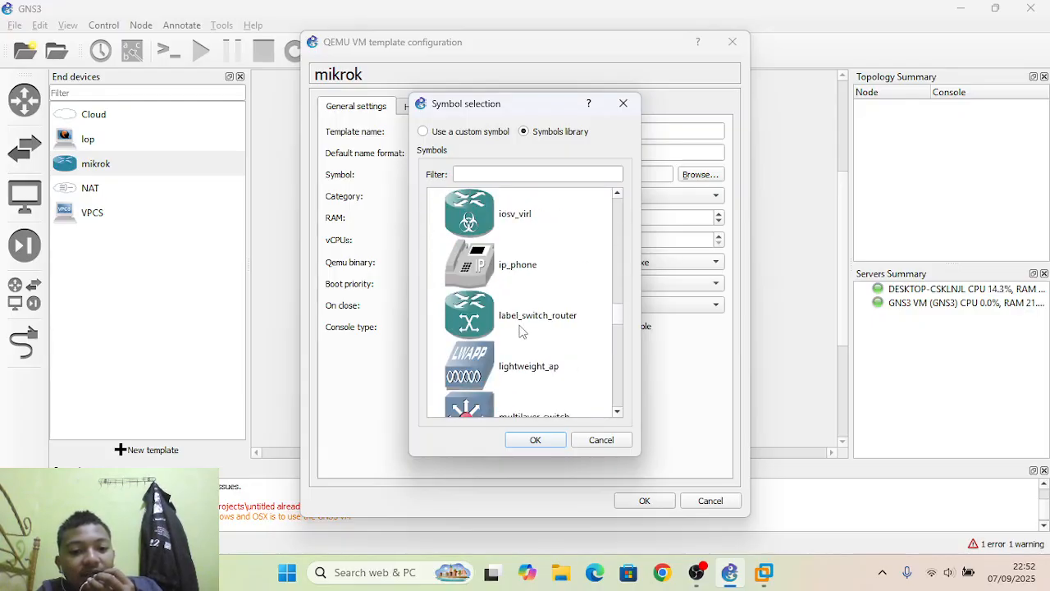
click(590, 443)
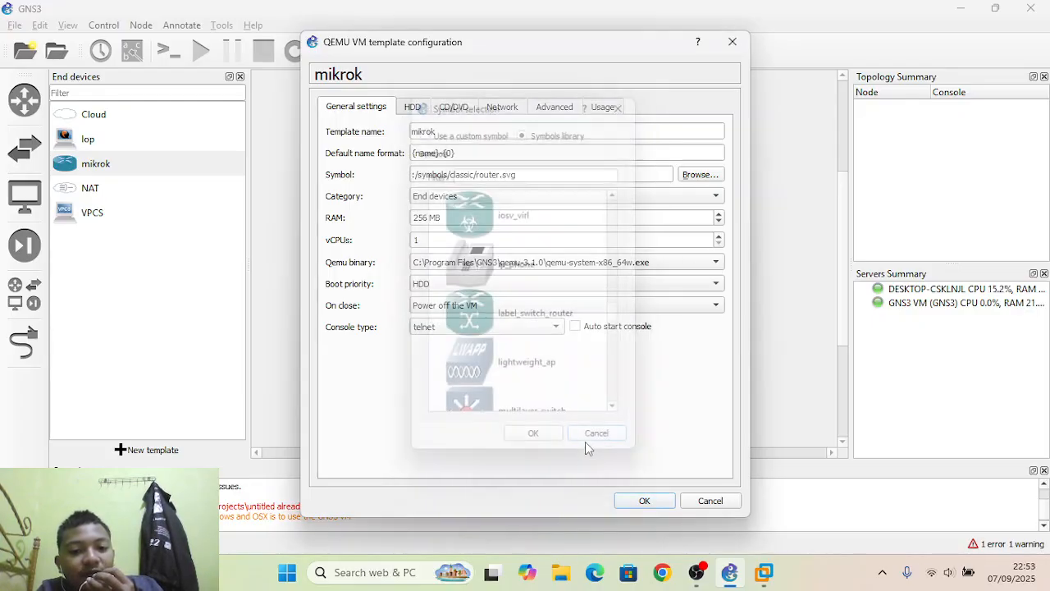
click(703, 500)
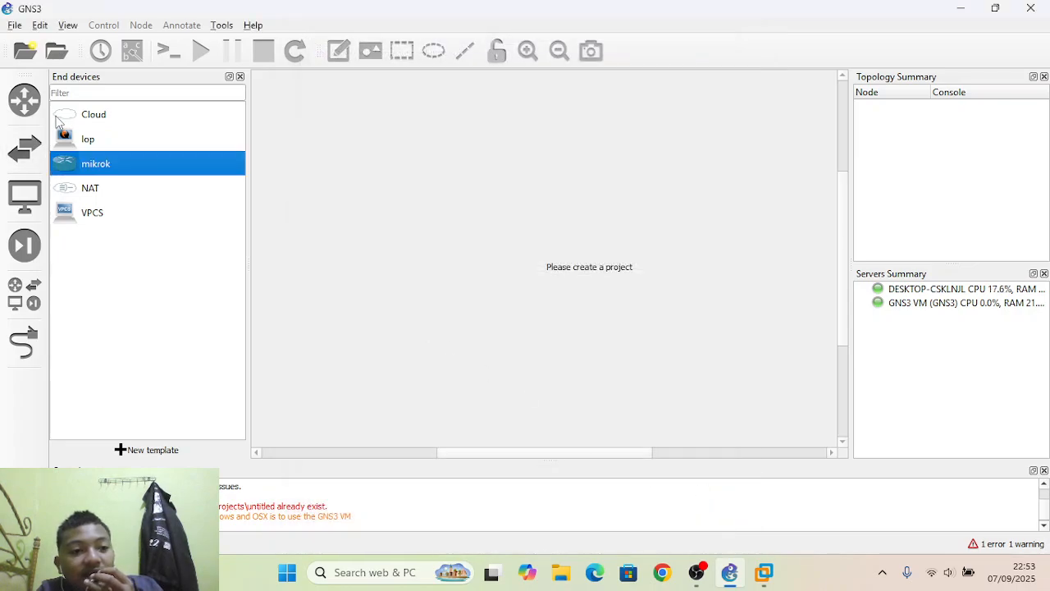
Delete the lop template from the Qemu VM templates in the preferences.
click(14, 24)
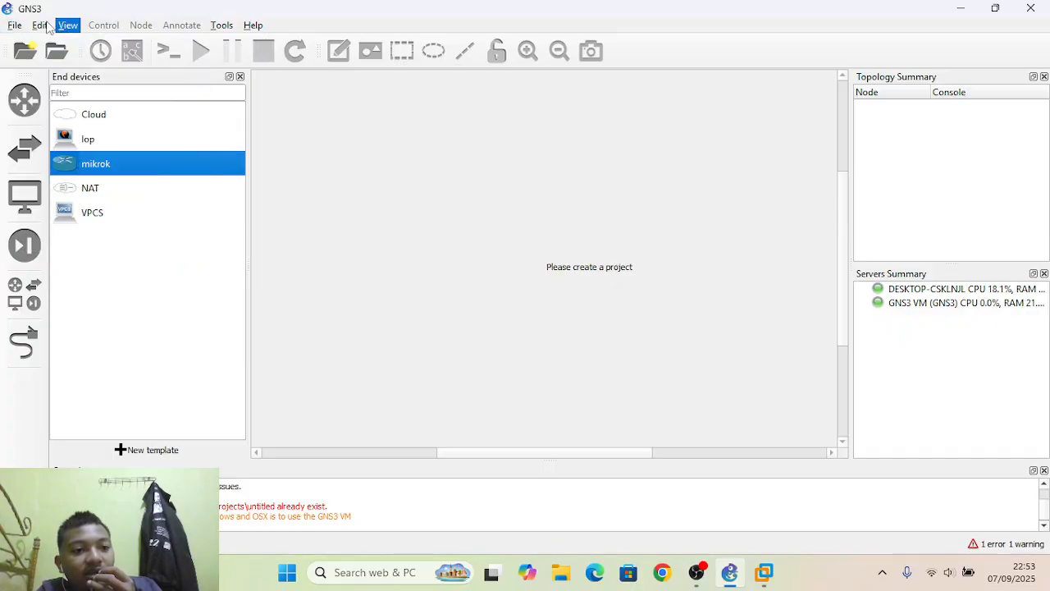
mouse_move(45, 26)
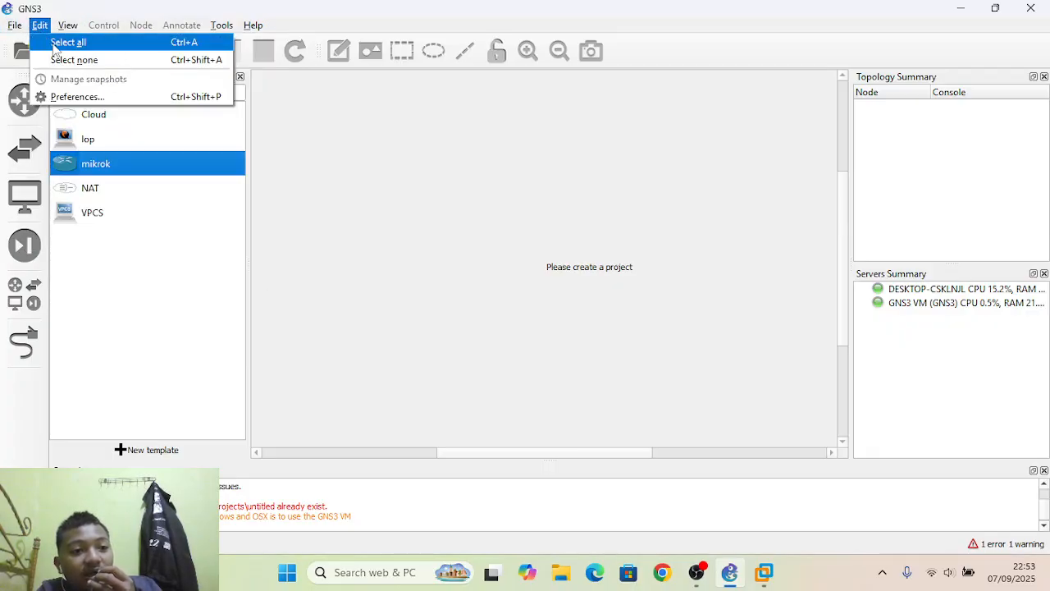
click(74, 97)
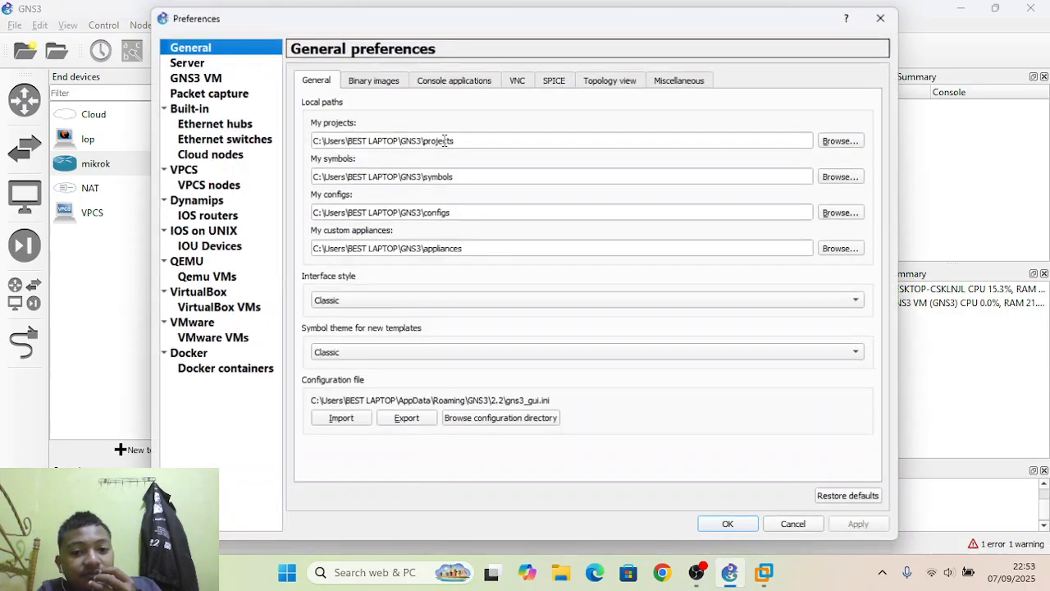
click(205, 249)
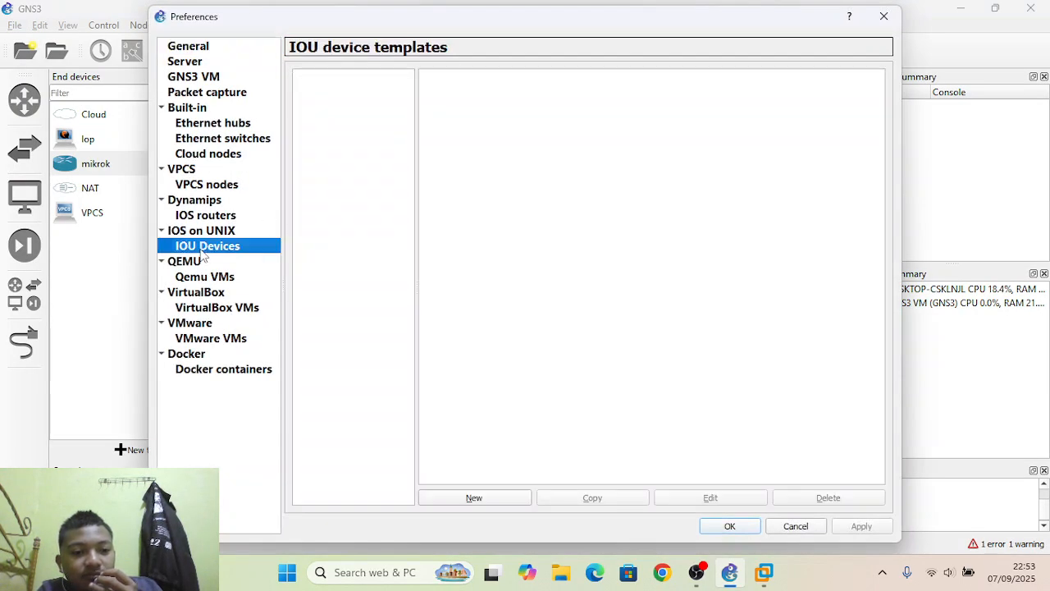
click(204, 277)
click(328, 92)
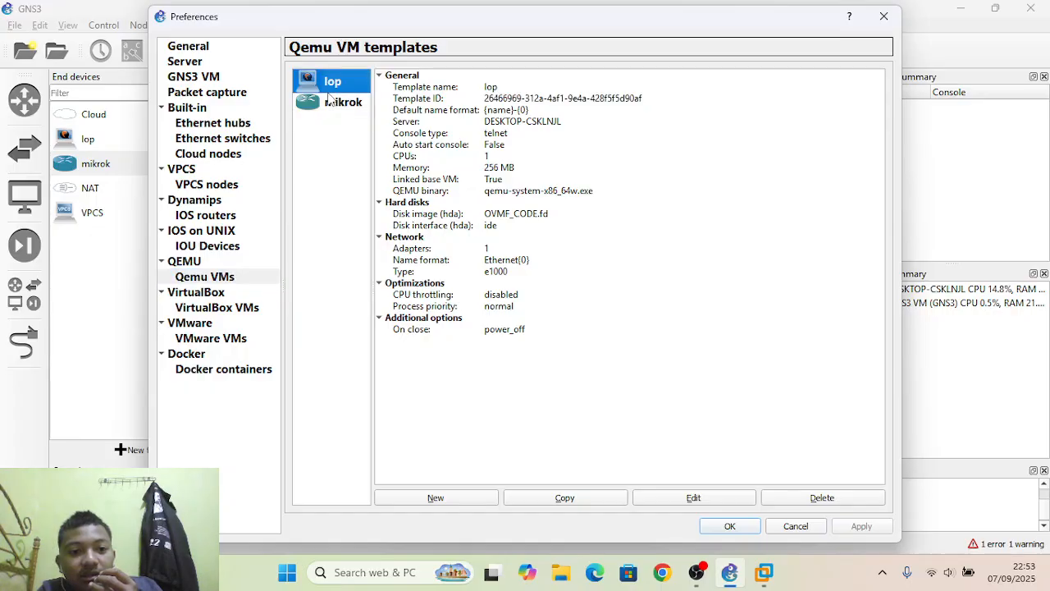
click(803, 500)
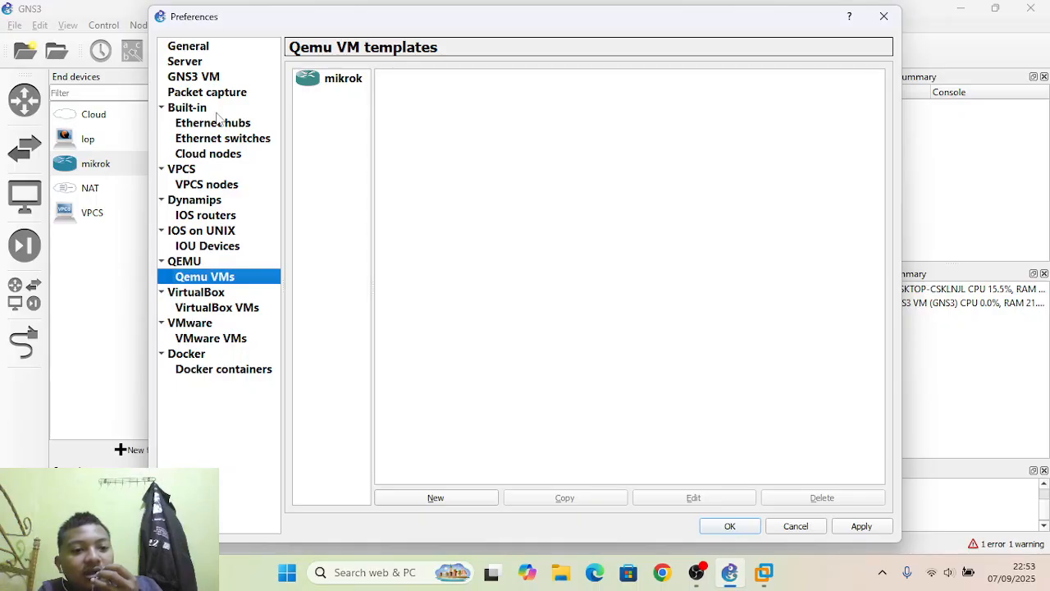
Examine the GNS3 VM preferences and compare them with the server information of the running GNS3 machine in VMware Workstation, returning to GNS3.
click(207, 87)
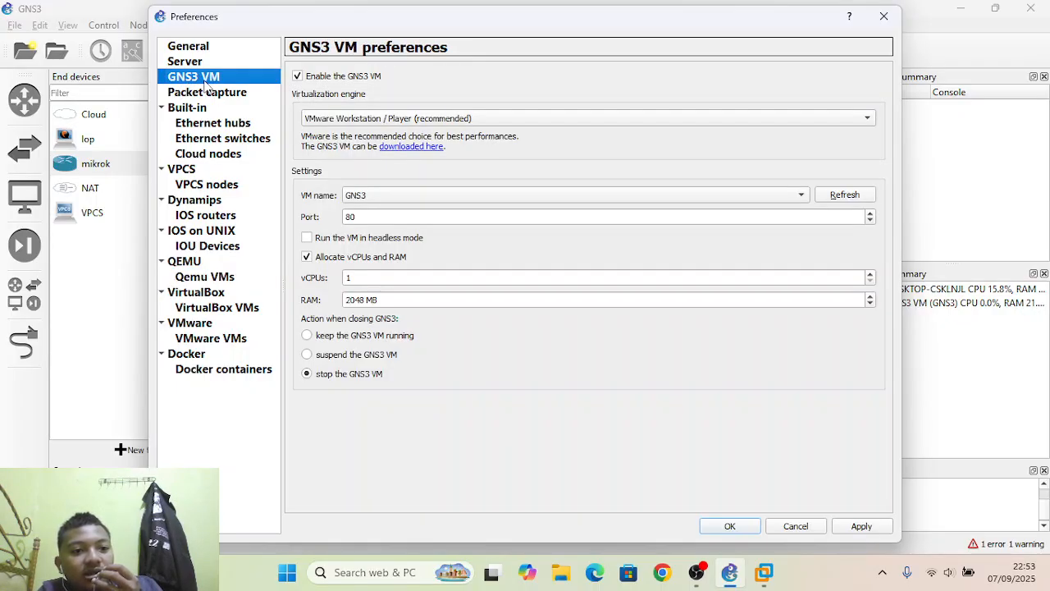
click(240, 49)
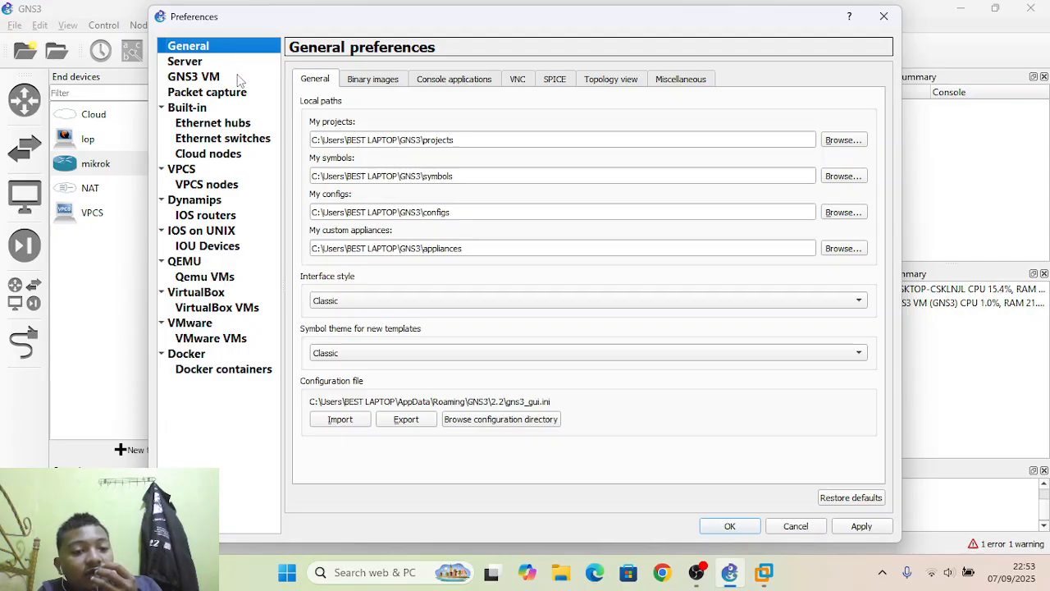
click(239, 78)
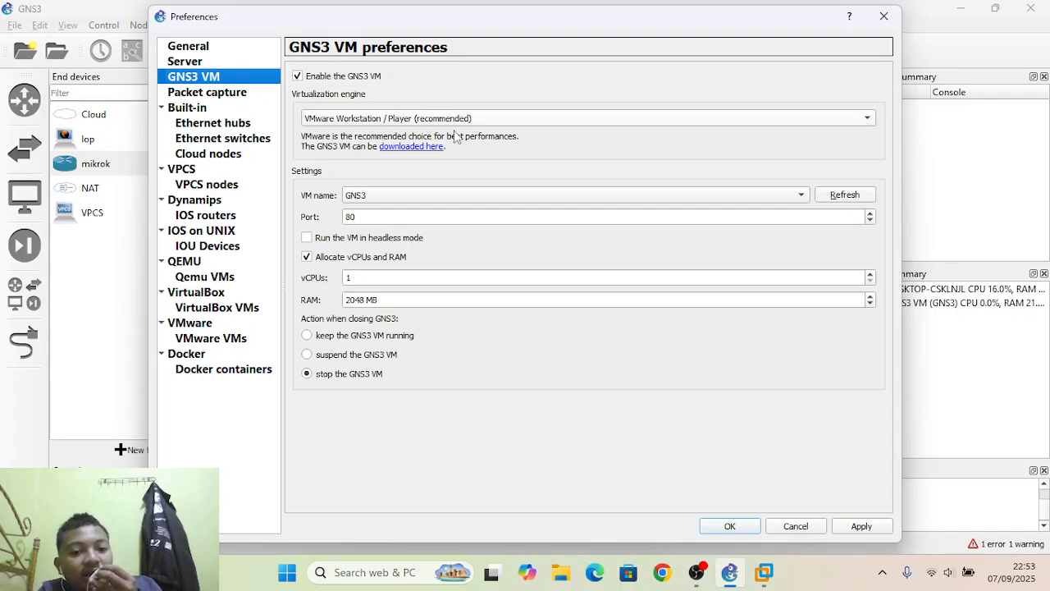
click(763, 572)
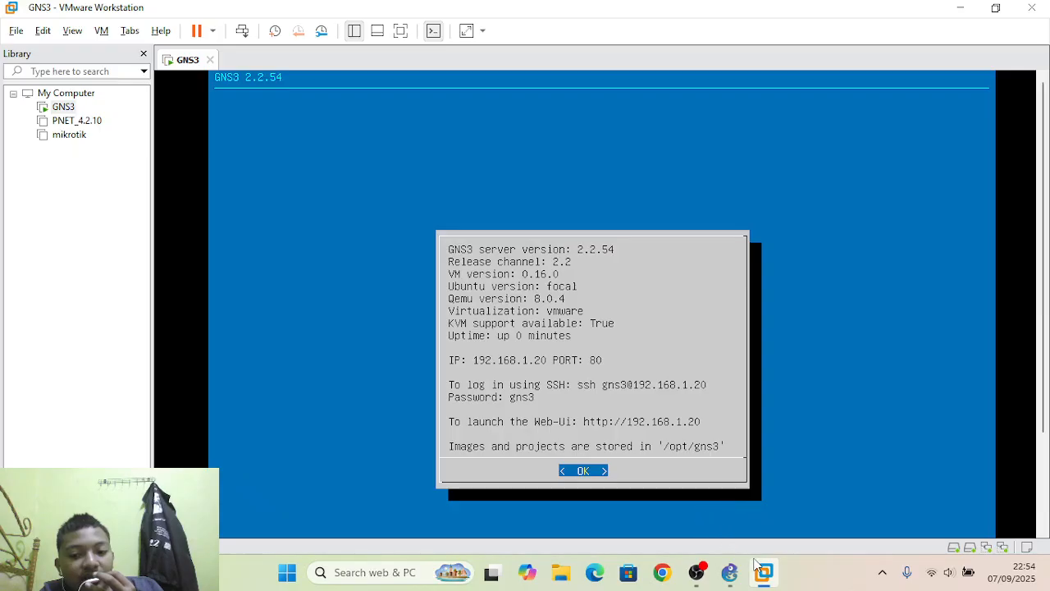
click(729, 573)
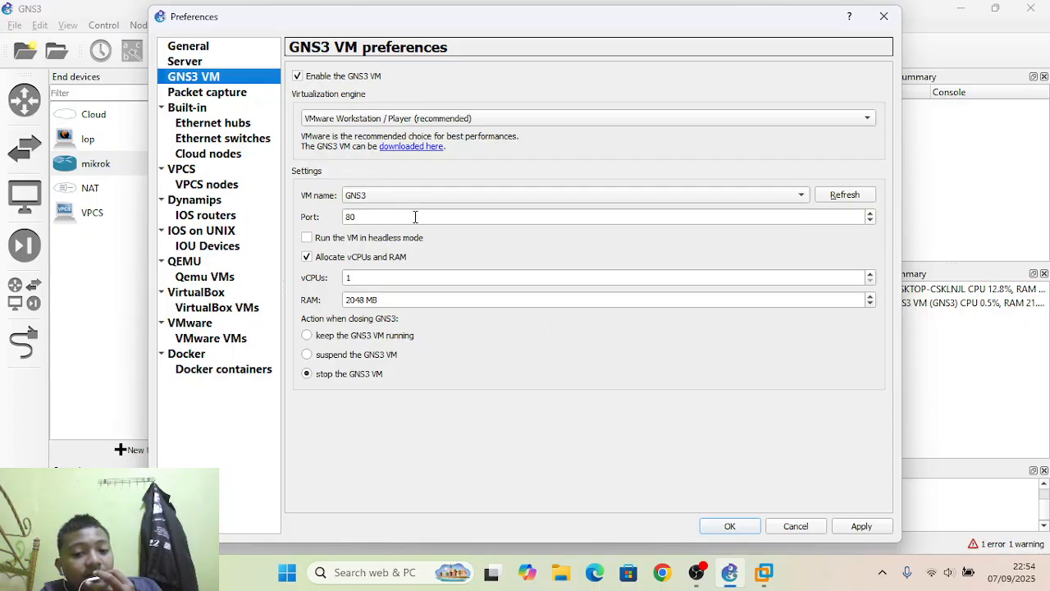
Save and close the current preferences, and reopen them at the IOS router templates under Dynamips.
click(749, 528)
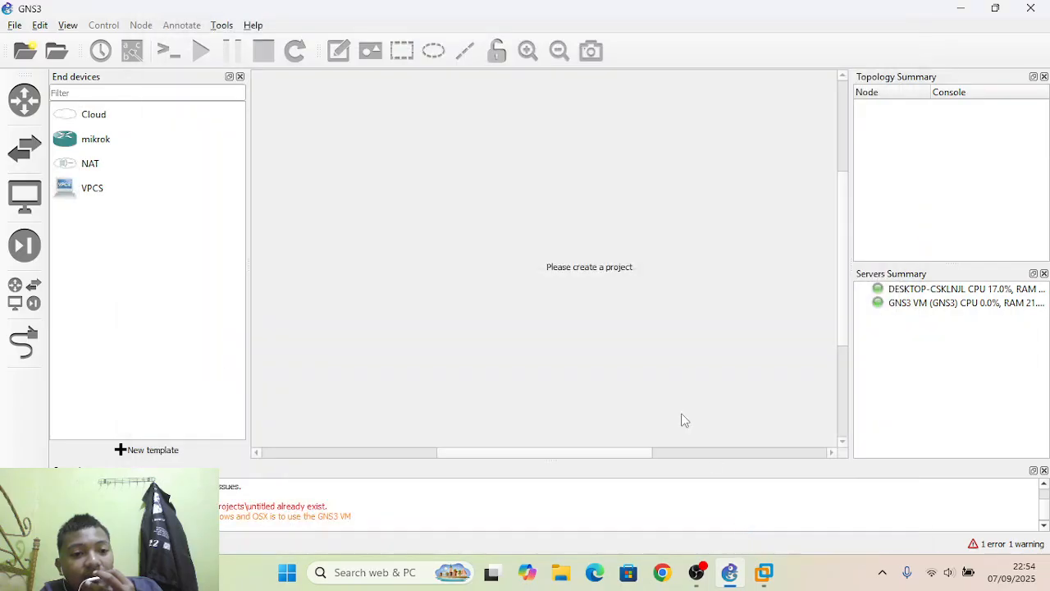
click(15, 25)
mouse_move(40, 25)
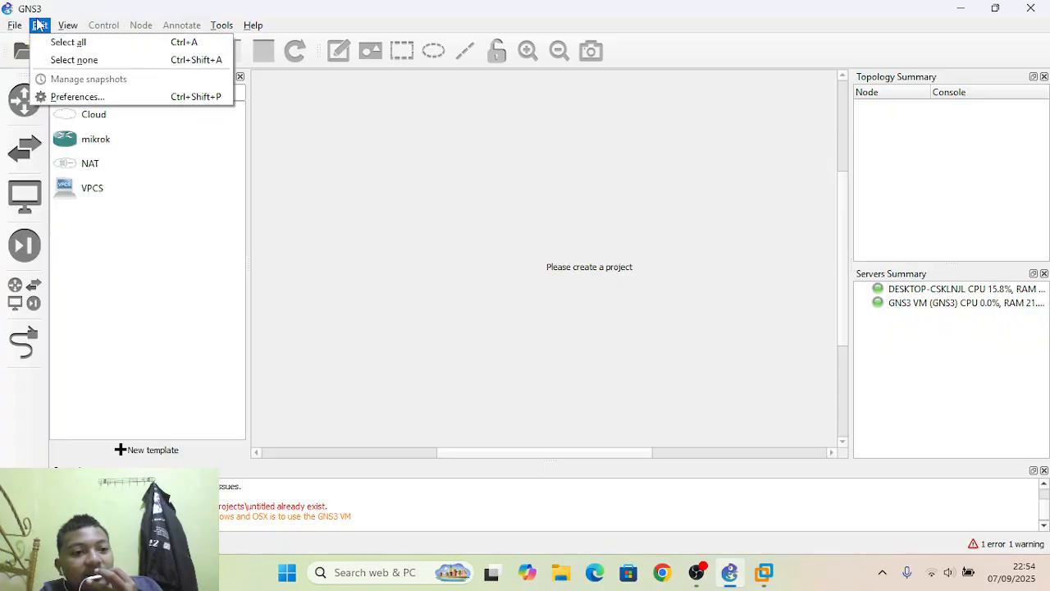
click(68, 96)
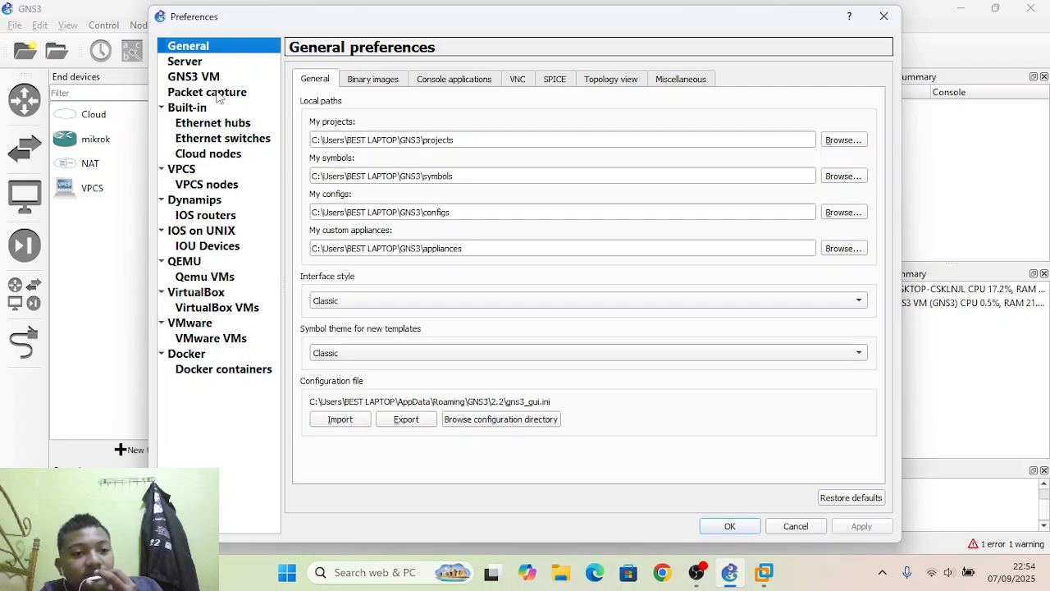
click(220, 93)
click(217, 79)
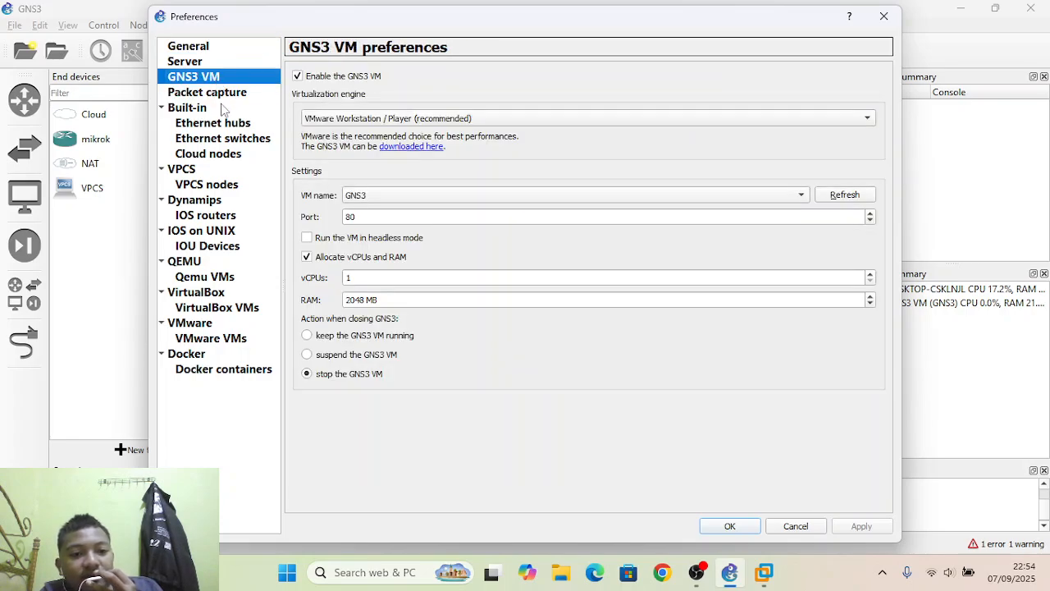
click(219, 206)
click(224, 231)
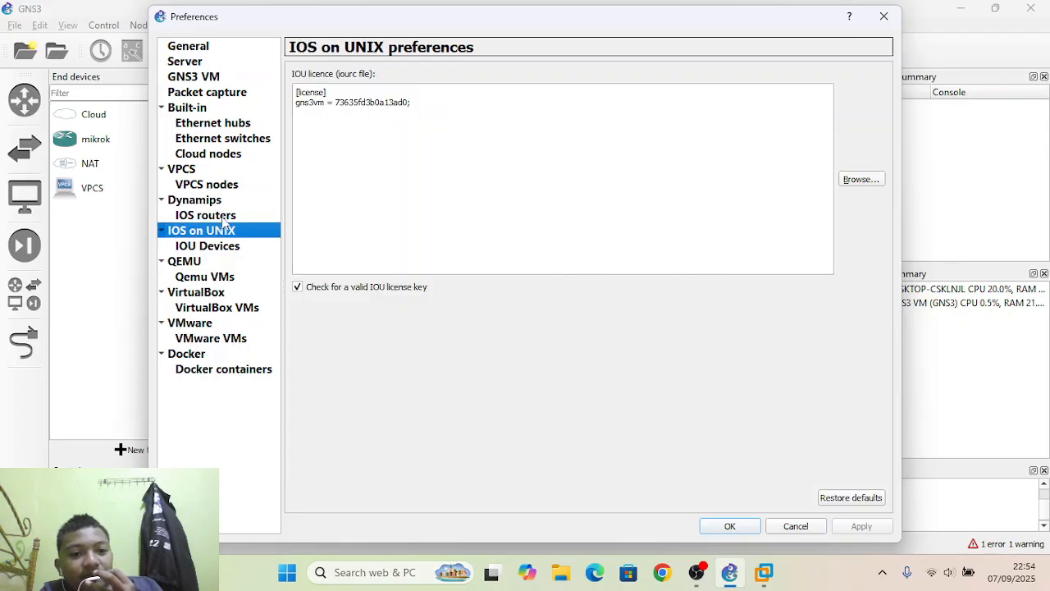
click(223, 218)
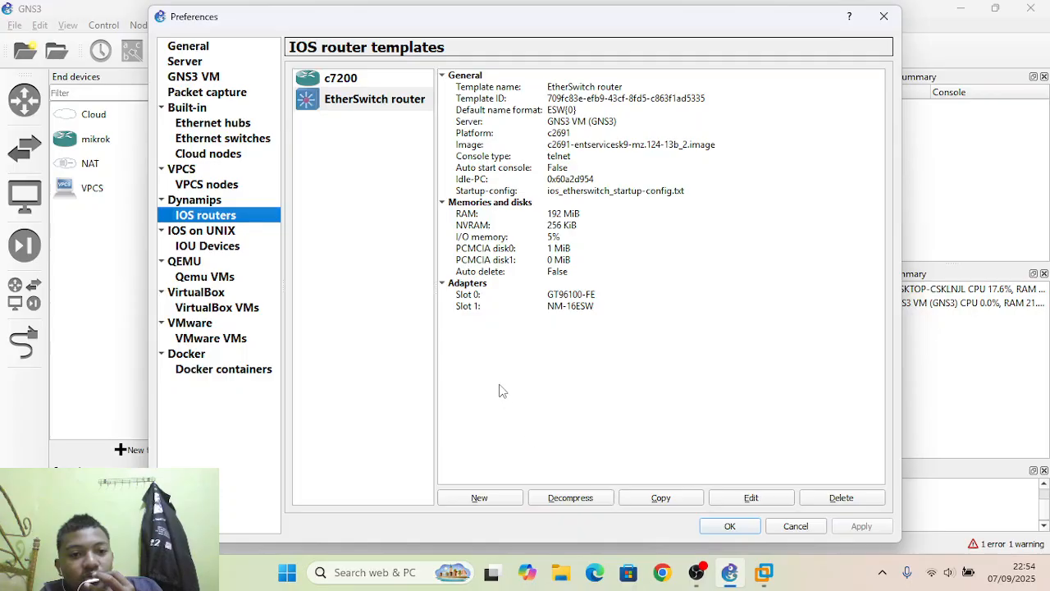
Start a new IOS router template and choose to run it on the GNS3 VM.
click(495, 496)
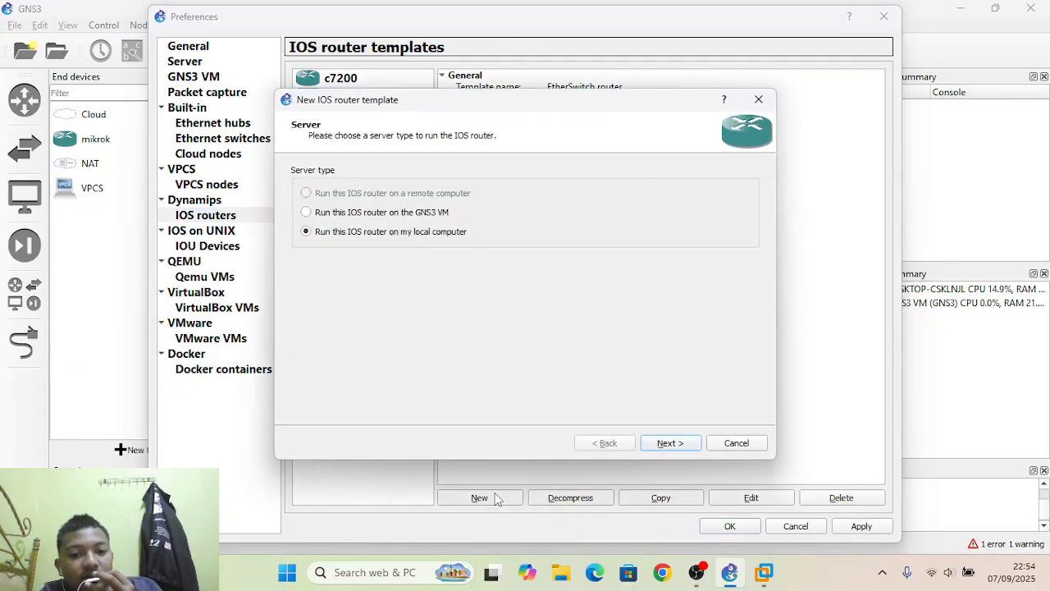
click(756, 445)
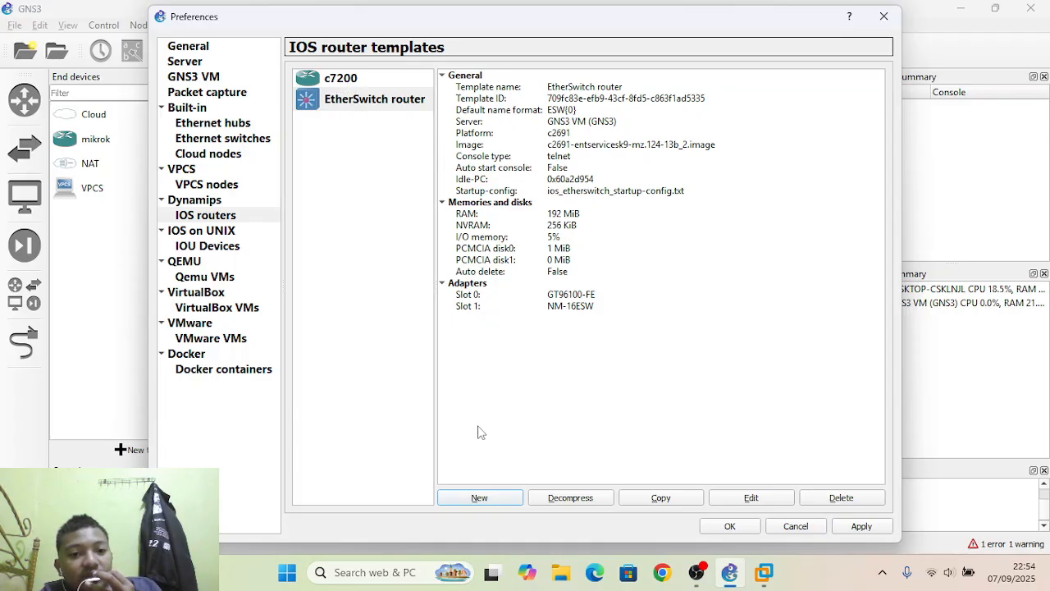
click(502, 496)
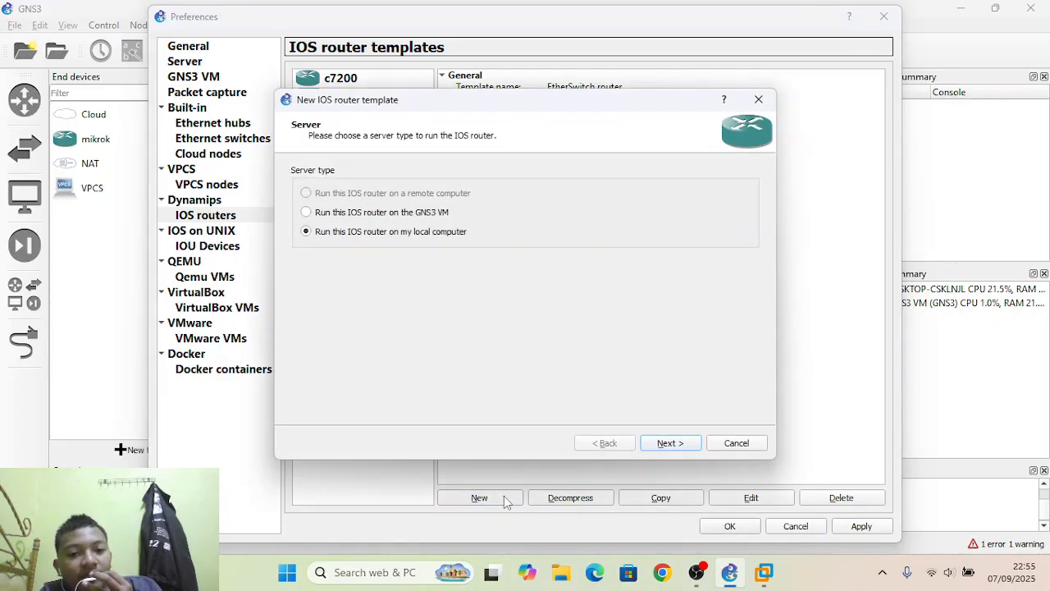
click(312, 211)
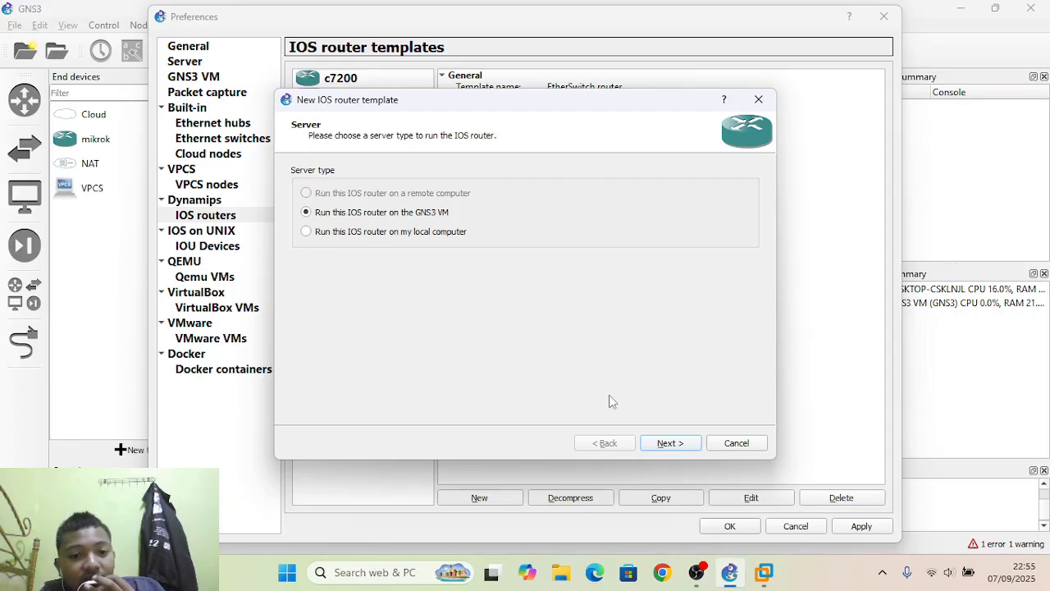
click(662, 446)
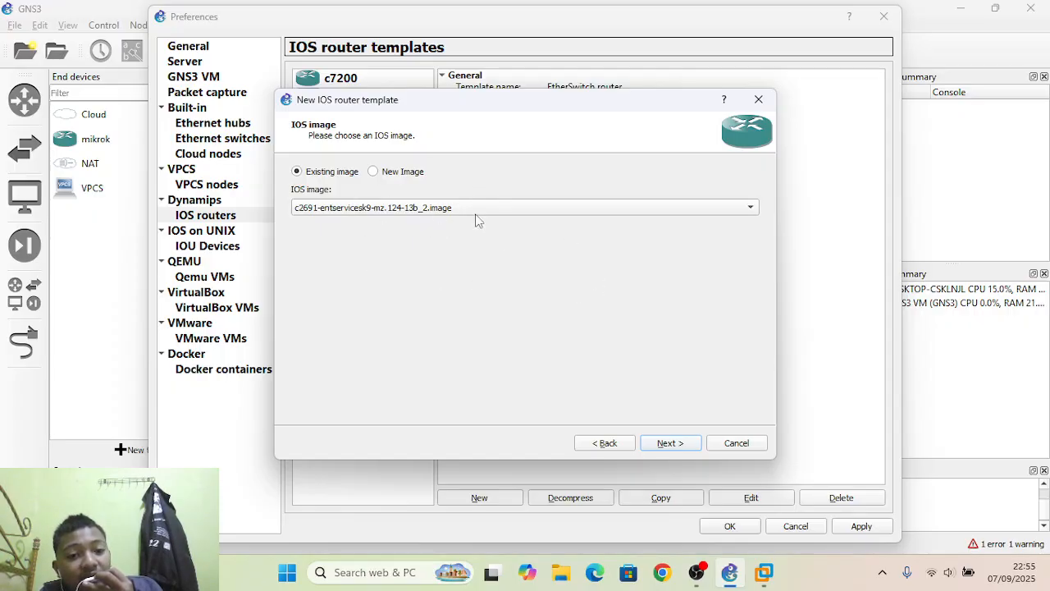
Create the c2691 router template from the existing image c2691-entservicesk9-mz.124-13b_2.image, accepting the default platform, RAM, adapters and WIC modules with Idle-PC empty.
click(664, 447)
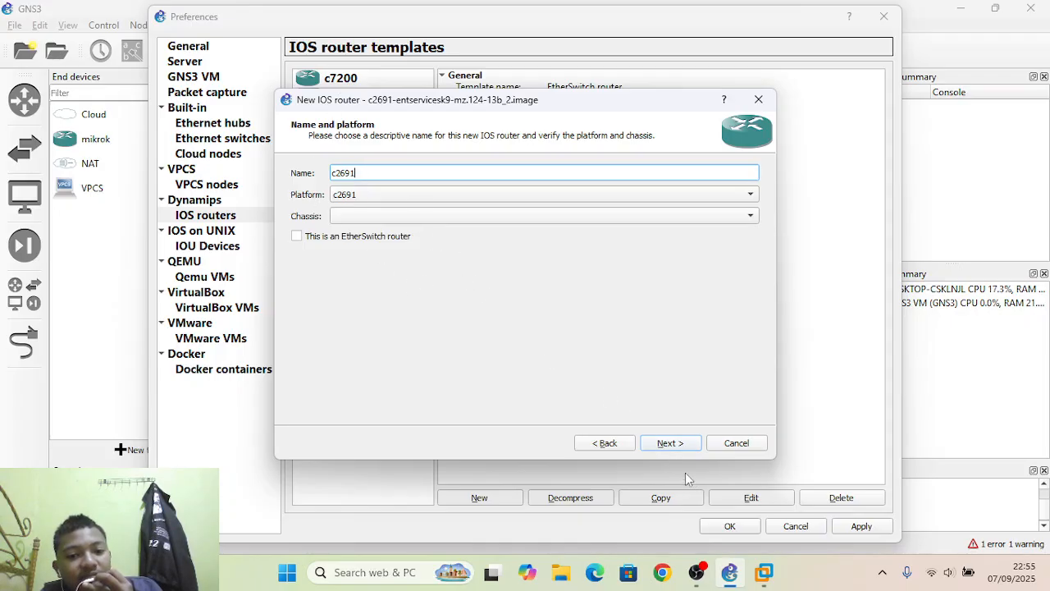
click(665, 448)
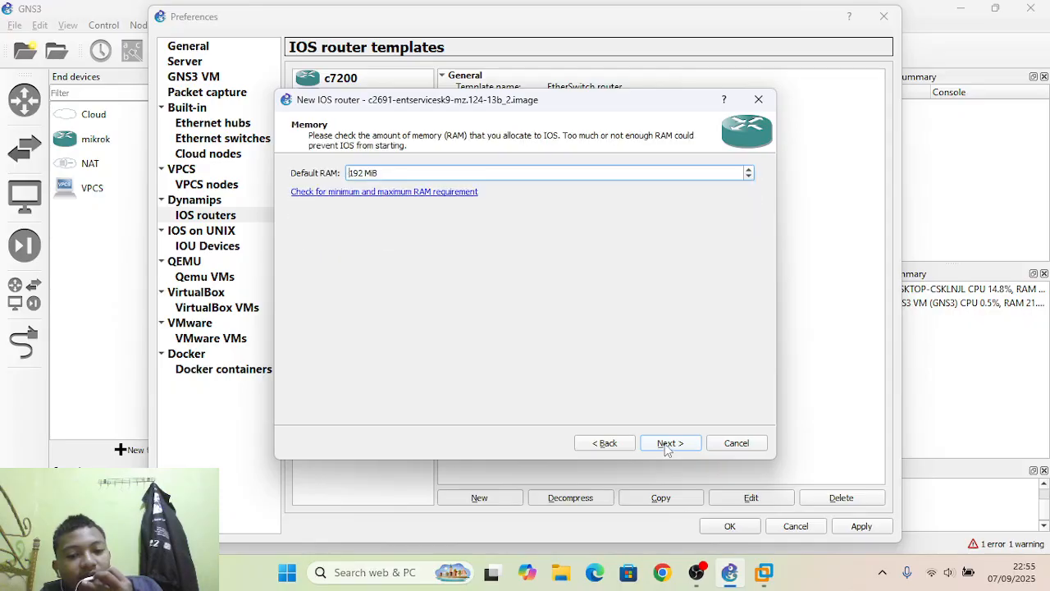
click(665, 446)
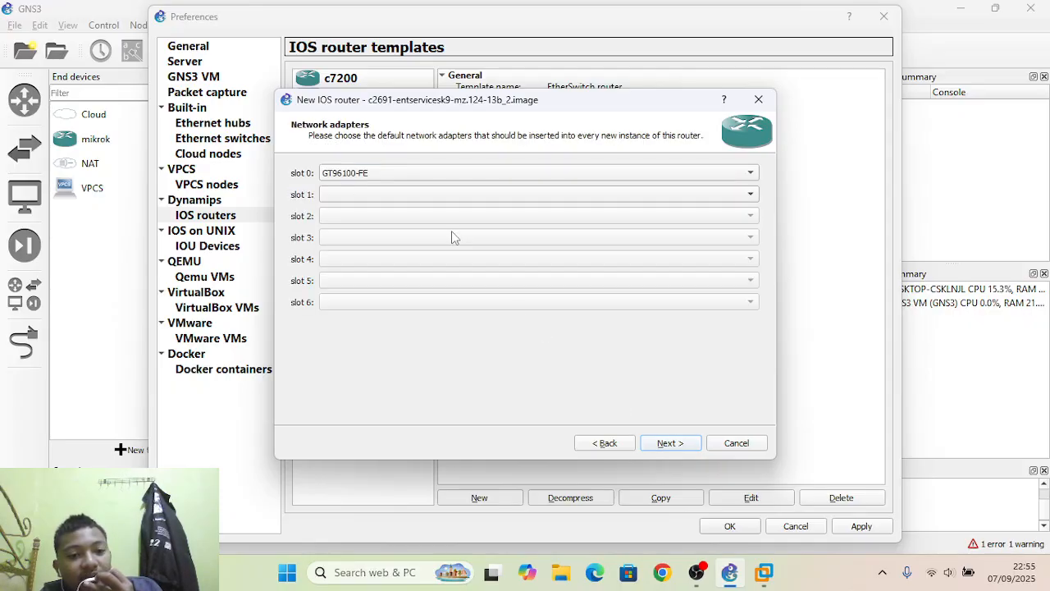
click(663, 449)
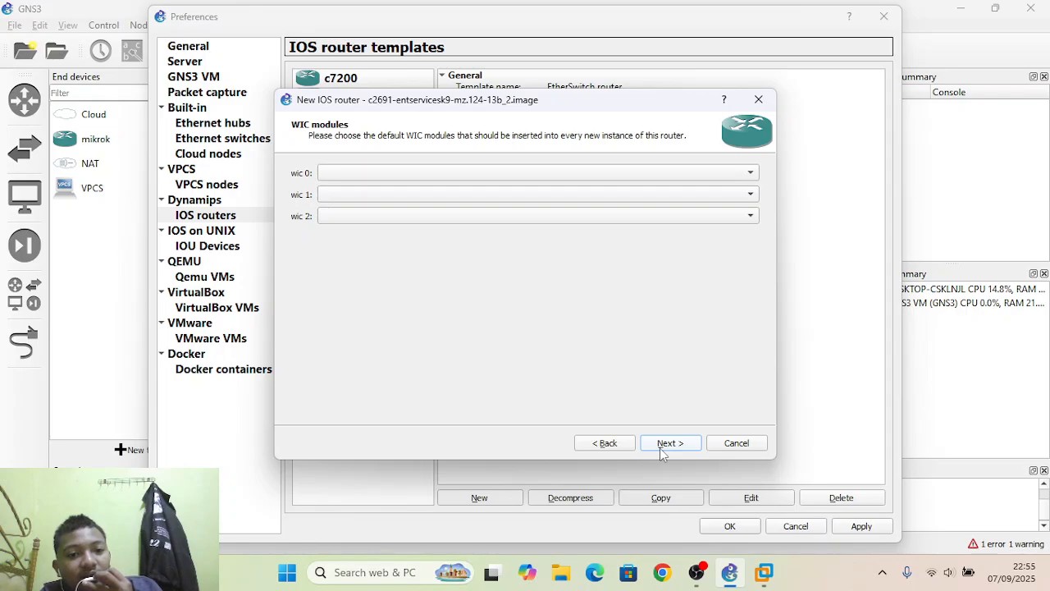
click(662, 447)
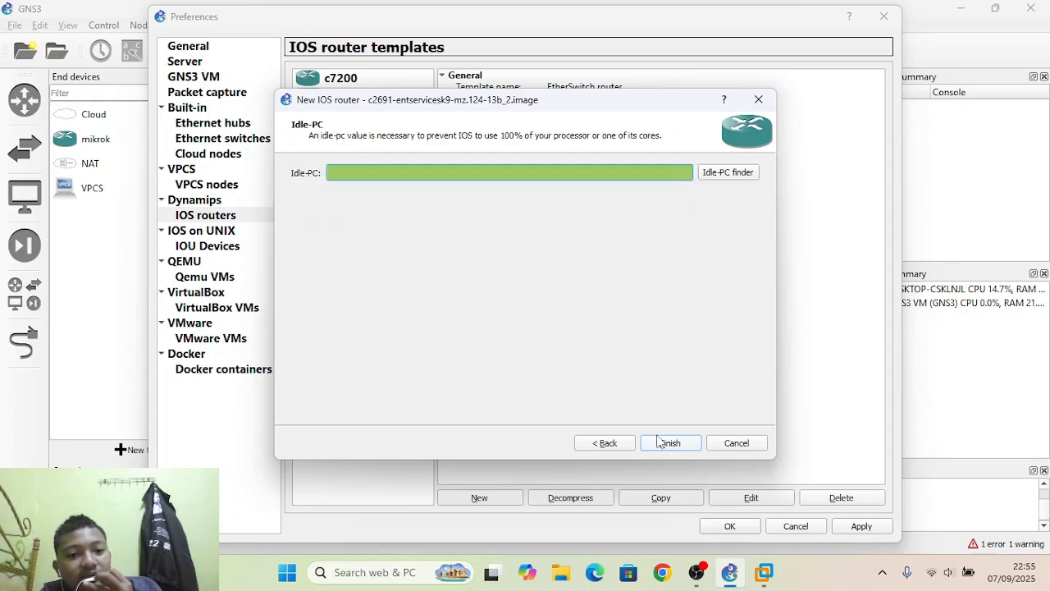
click(661, 447)
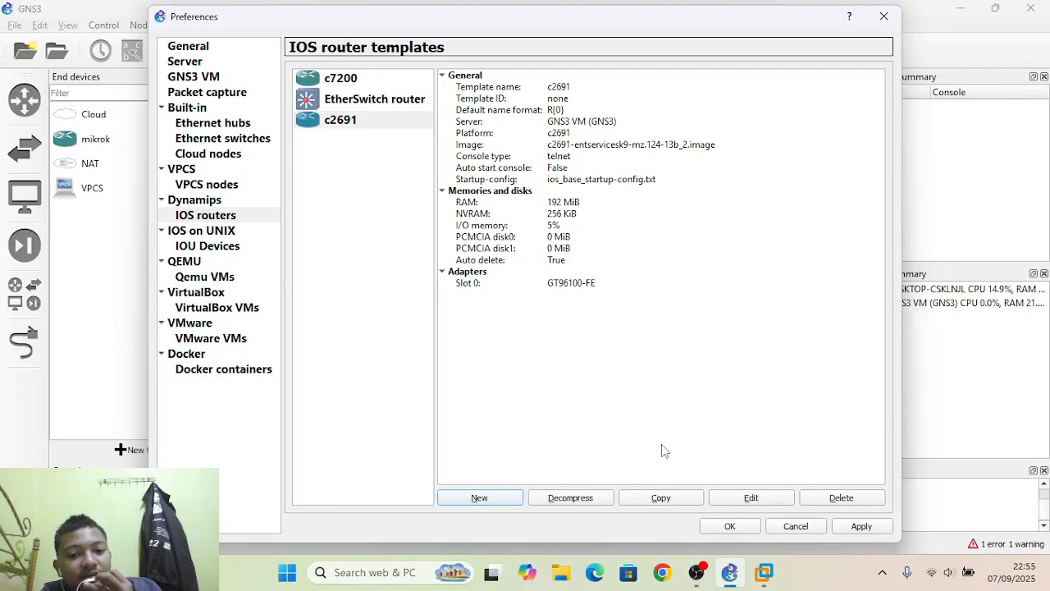
Delete the c2691 template from the IOS router templates and save the preferences.
click(362, 126)
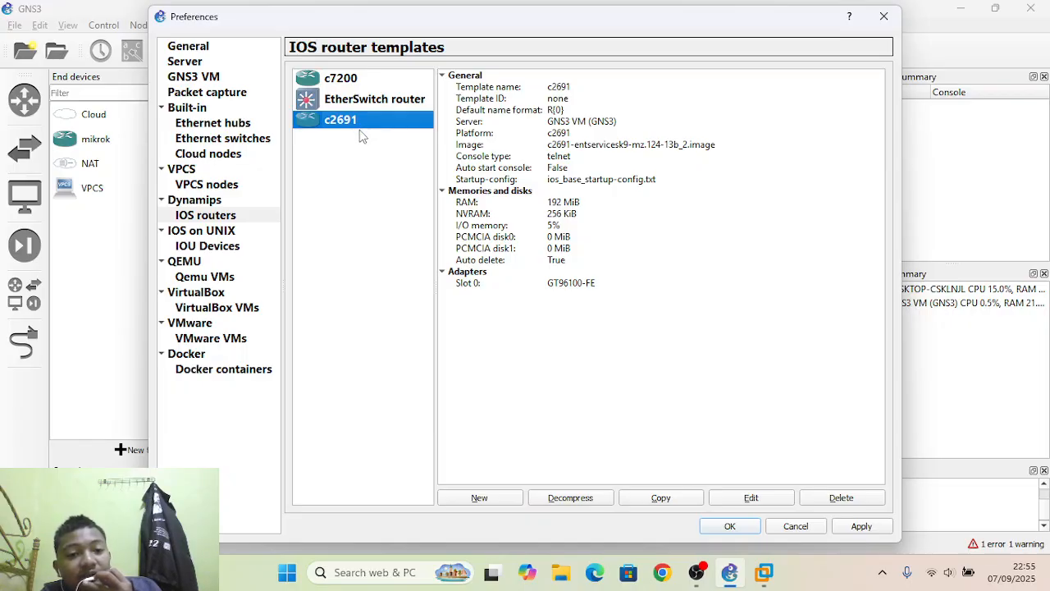
click(355, 140)
click(352, 125)
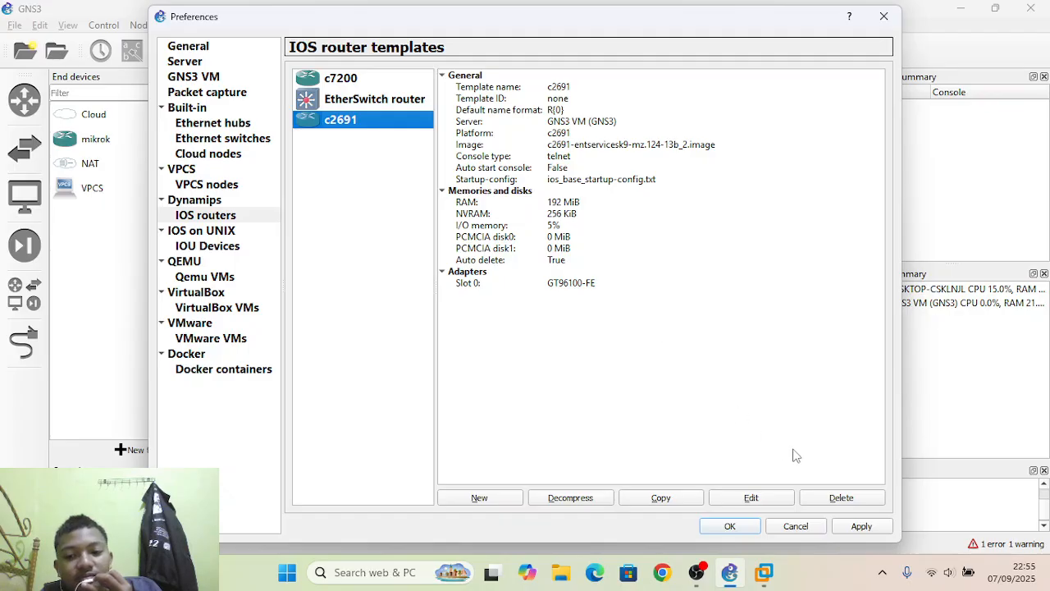
click(841, 498)
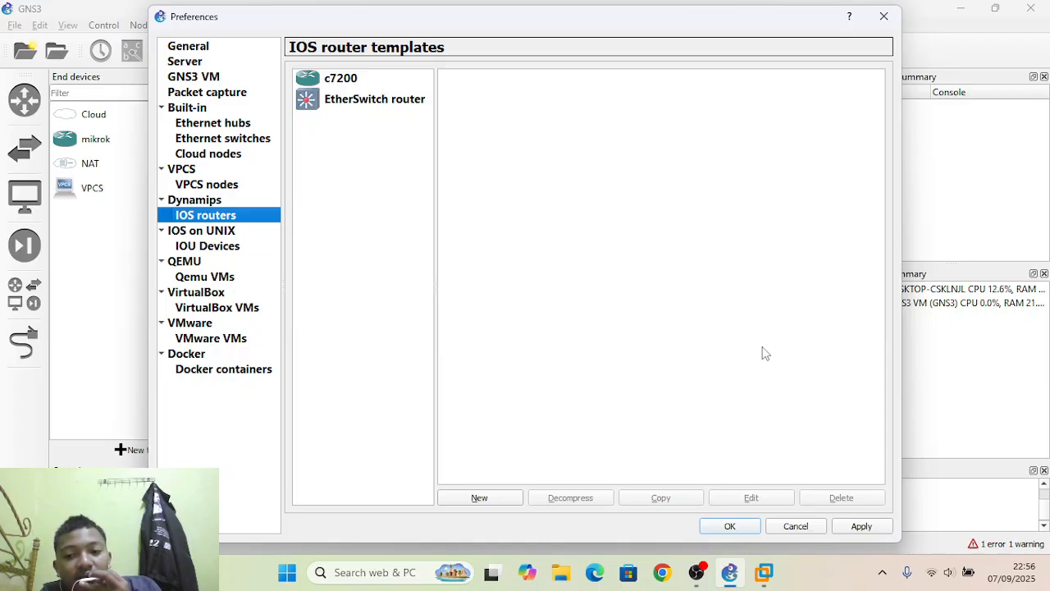
click(729, 526)
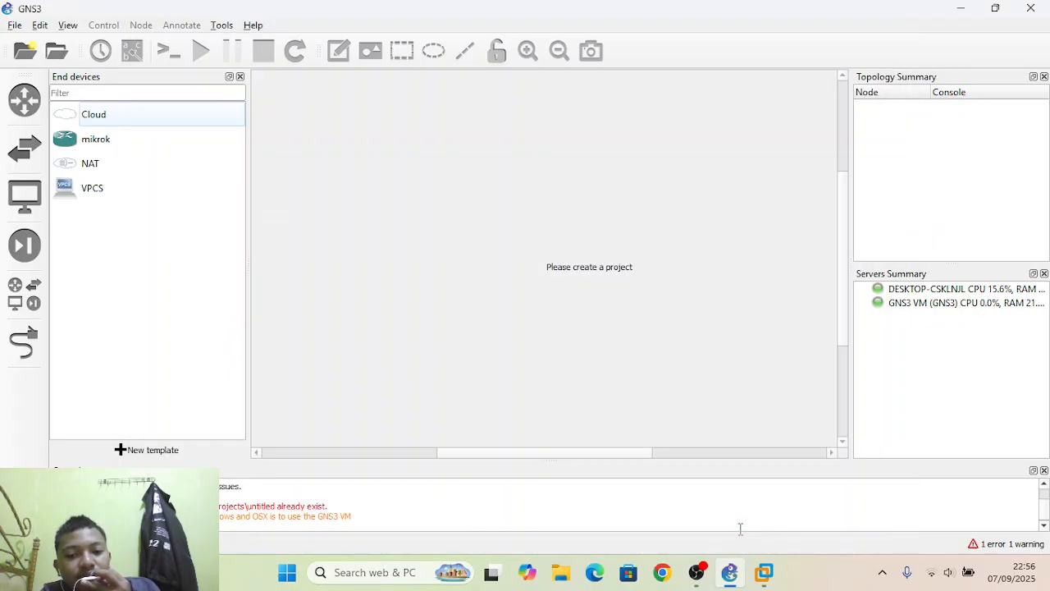
click(704, 572)
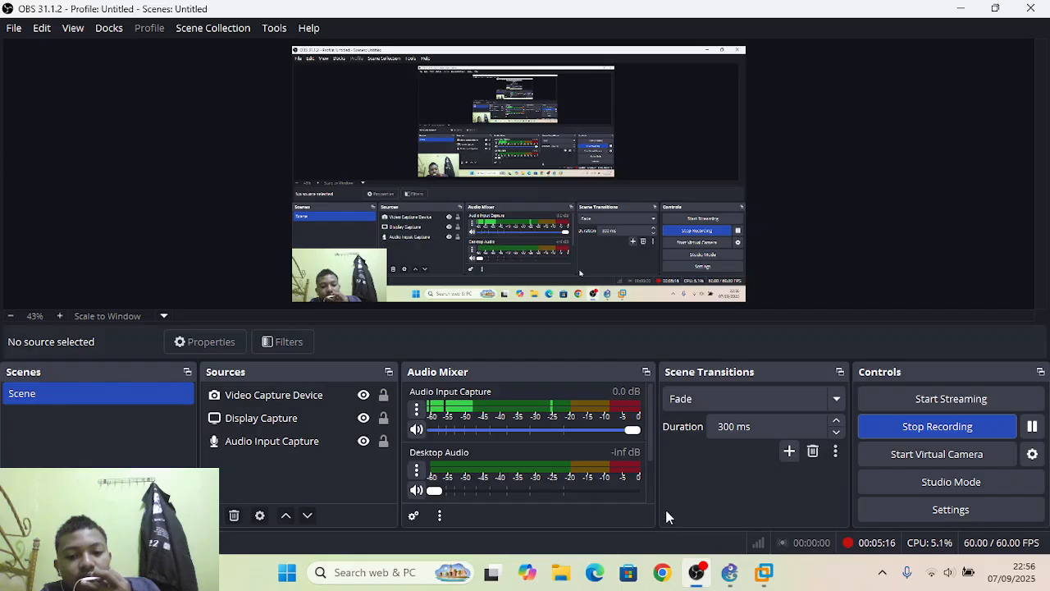